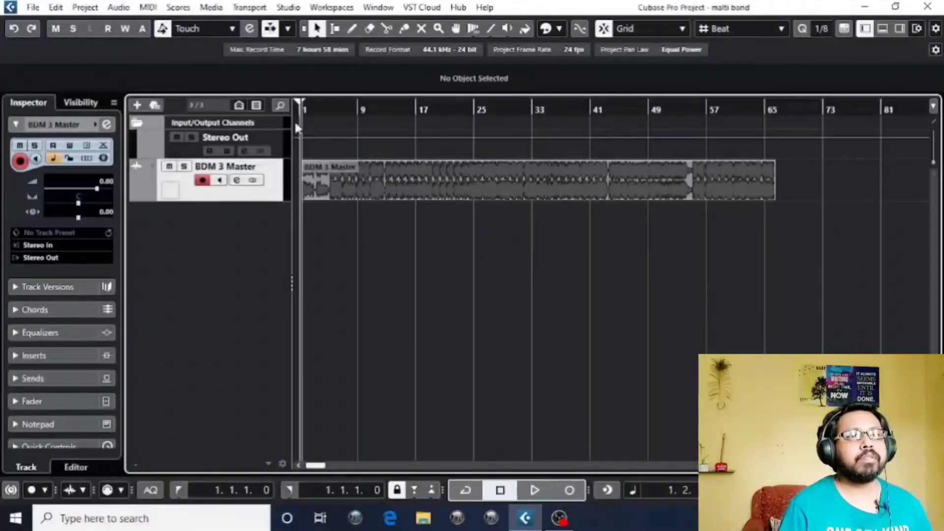
Play the BDM 3 Master track from the start of the project to audition it, and stop playback.
drag(297, 109, 302, 113)
click(350, 106)
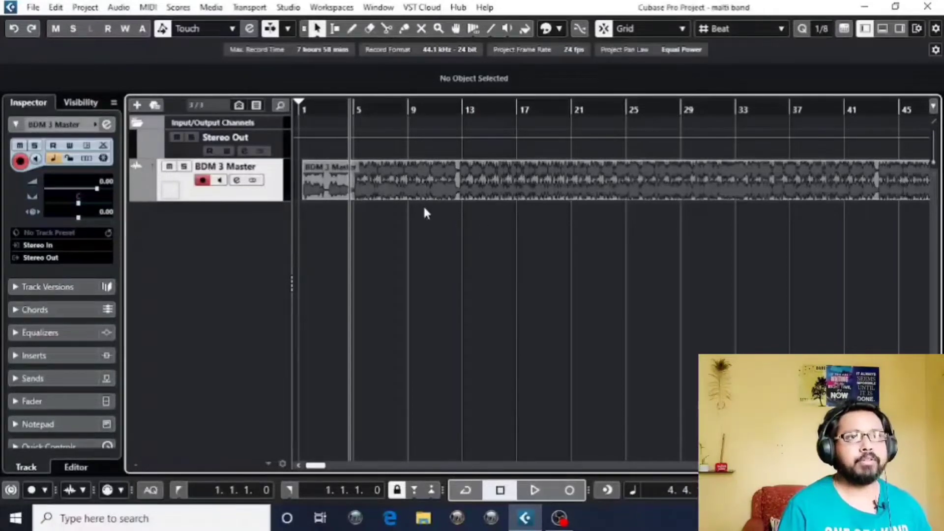
drag(305, 109, 297, 103)
key(space)
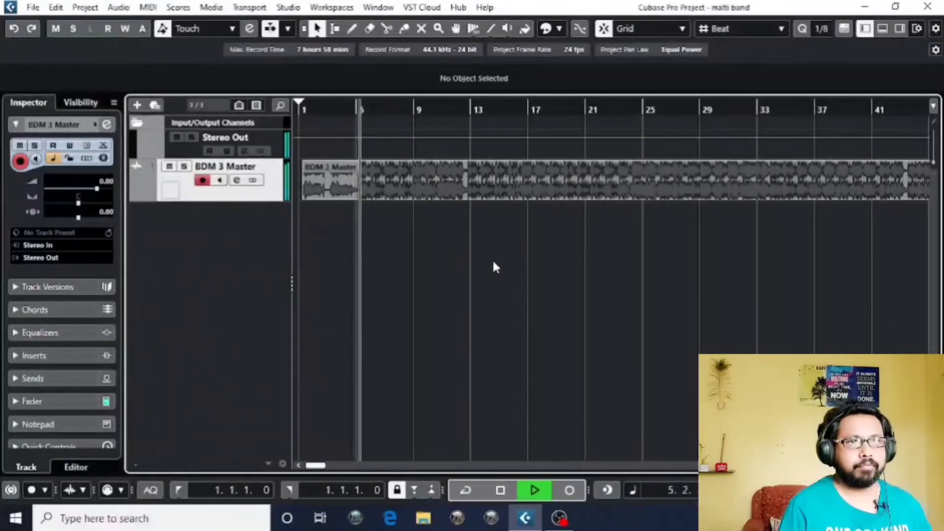
key(g)
key(g)
key(g)
key(g)
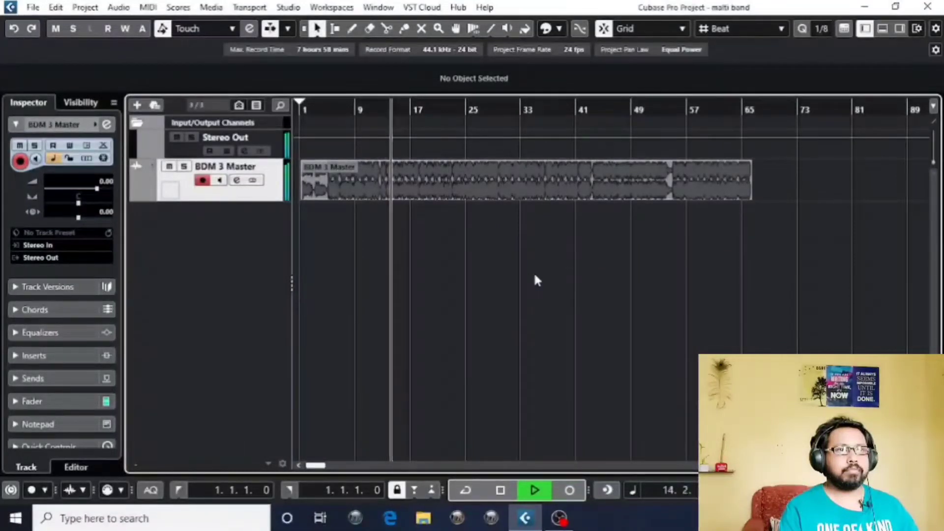
key(space)
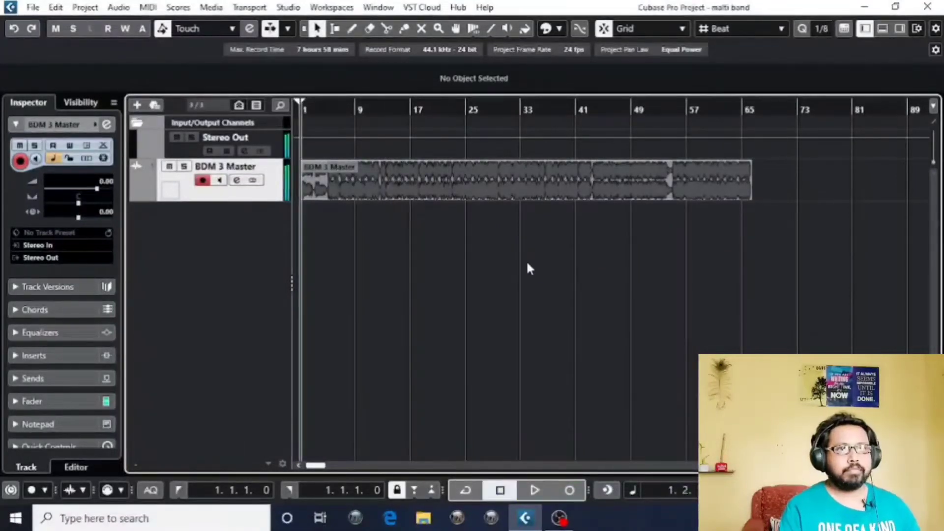
Place the project cursor at bar 5 and open the channel settings of the BDM 3 Master track.
click(326, 105)
drag(327, 104, 328, 212)
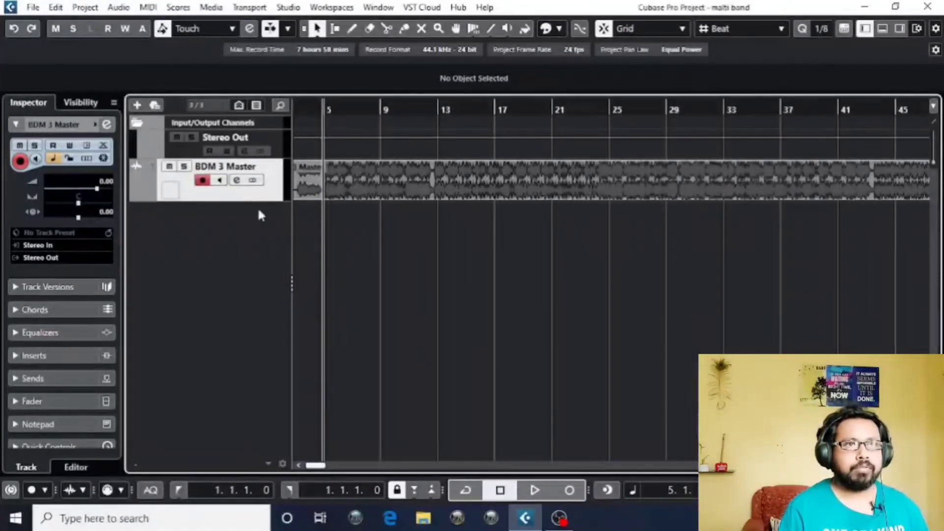
click(237, 180)
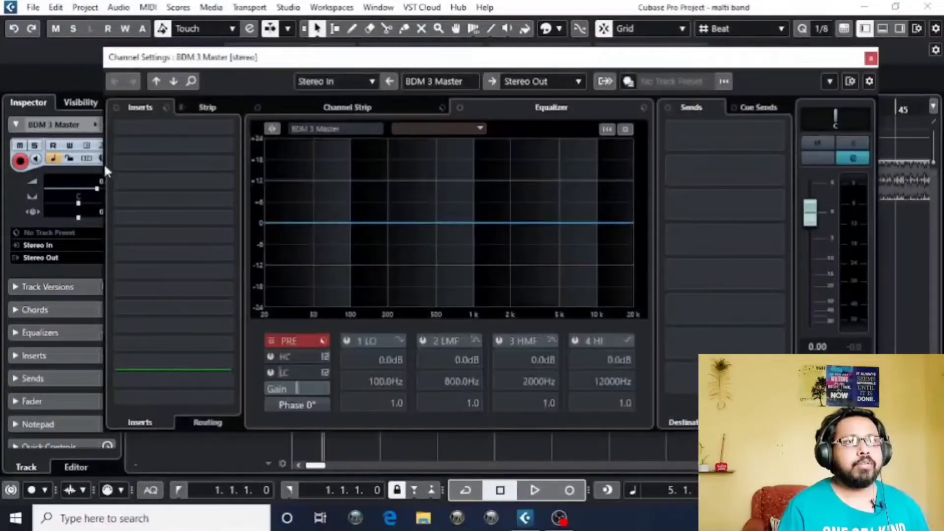
drag(485, 61, 461, 60)
Load the Standard Compressor in the channel strip's Comp module and show its full editor.
click(400, 101)
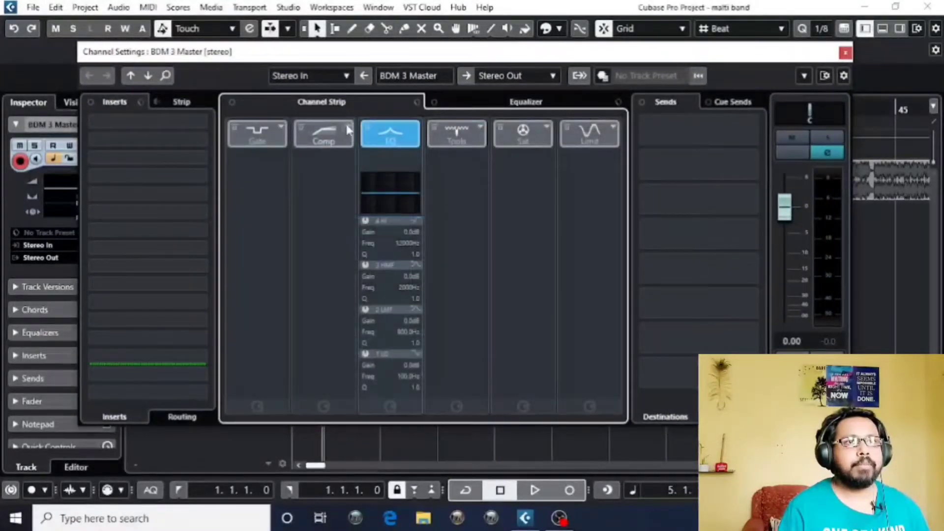
click(348, 129)
click(404, 152)
click(324, 134)
click(300, 169)
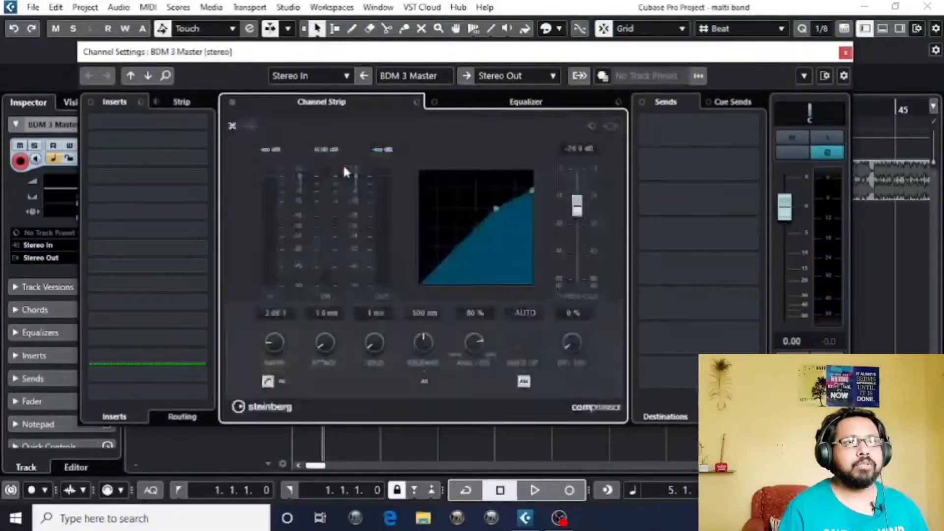
drag(765, 56, 783, 152)
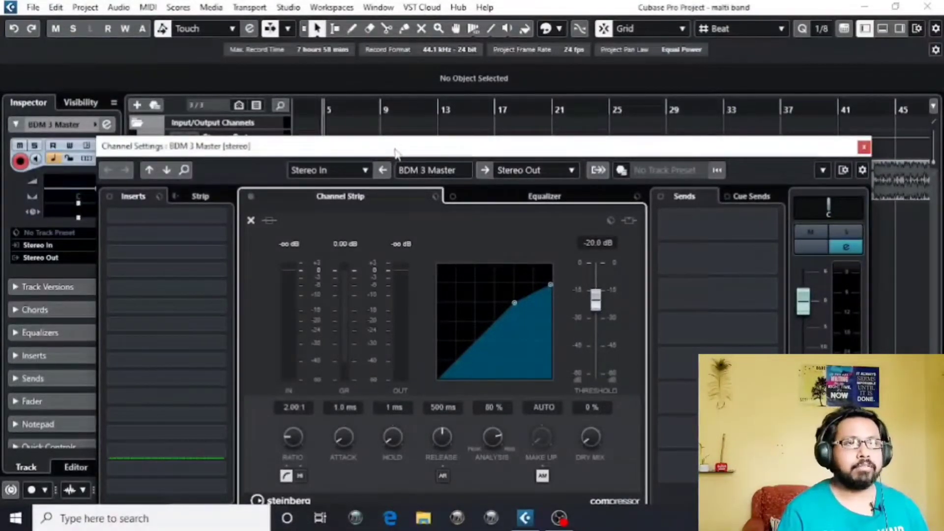
drag(395, 152, 381, 70)
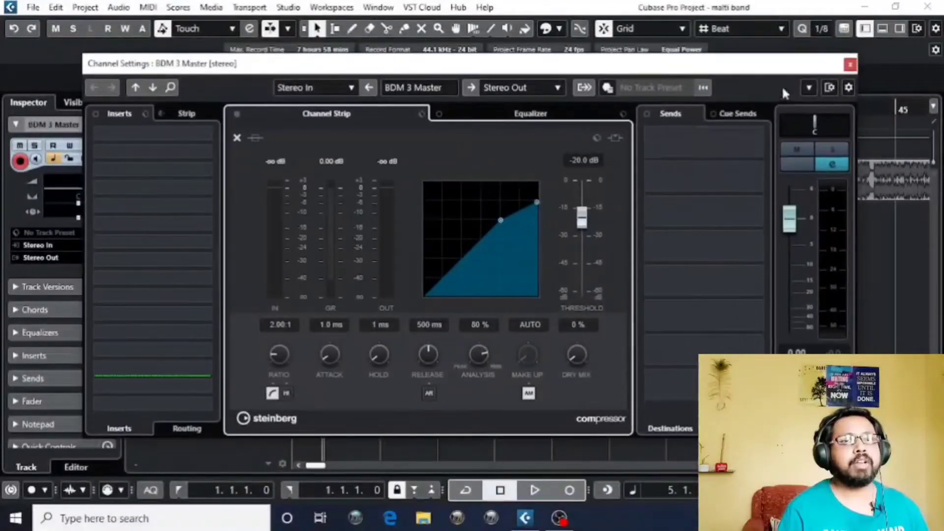
Close the compressor editor and unload the compressor from the channel strip.
click(237, 138)
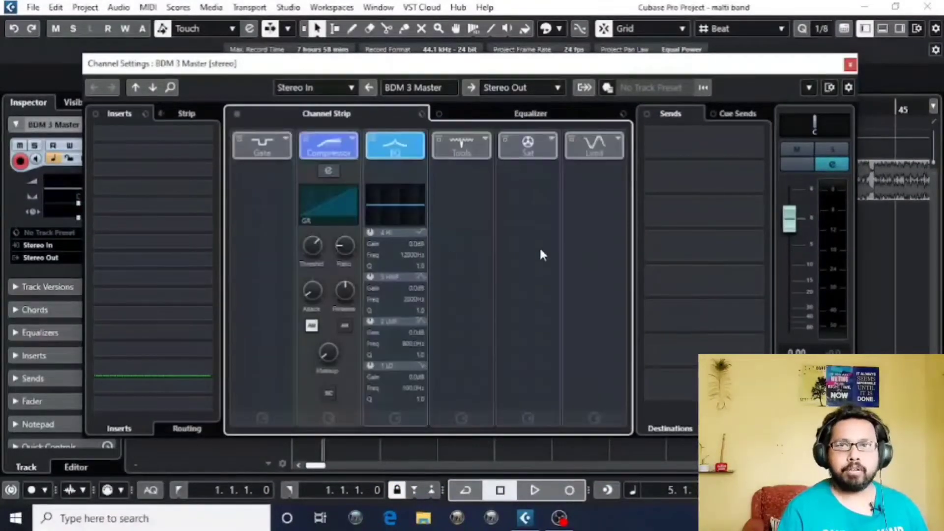
click(352, 138)
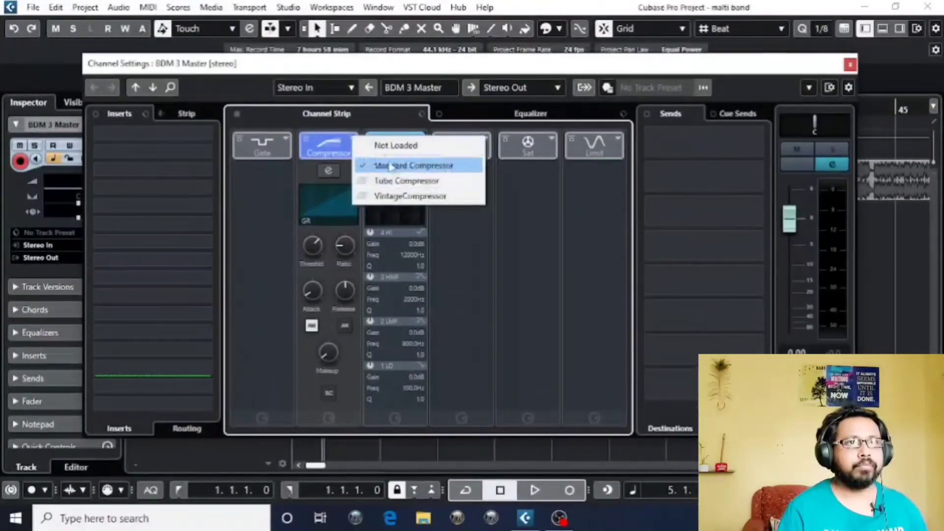
click(394, 143)
Load FabFilter Pro-MB.64 in the first insert slot of the BDM 3 Master channel and close its editor.
click(507, 113)
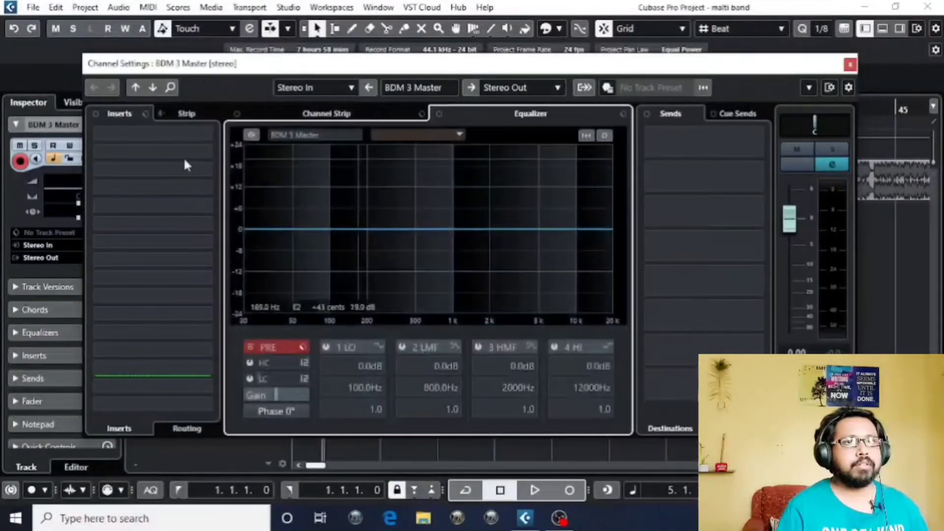
click(136, 133)
scroll(222, 282, down, 10)
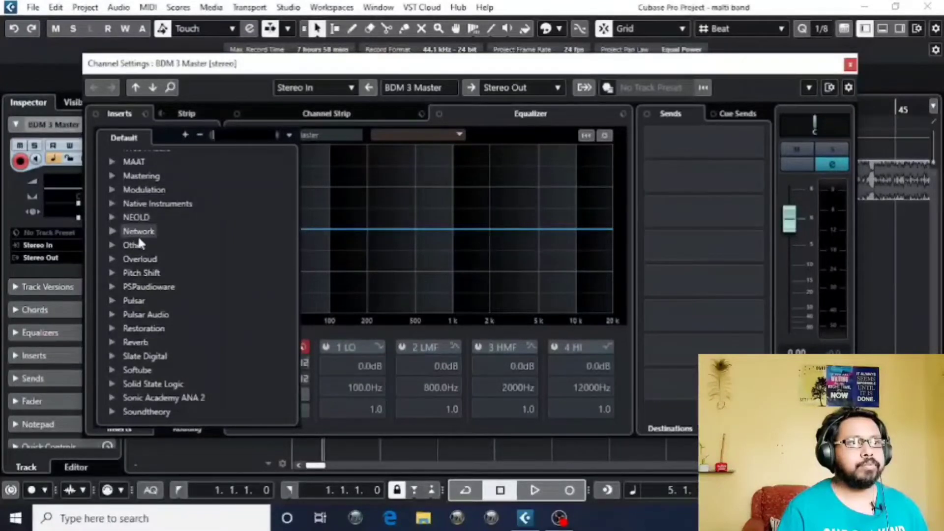
scroll(138, 236, down, 4)
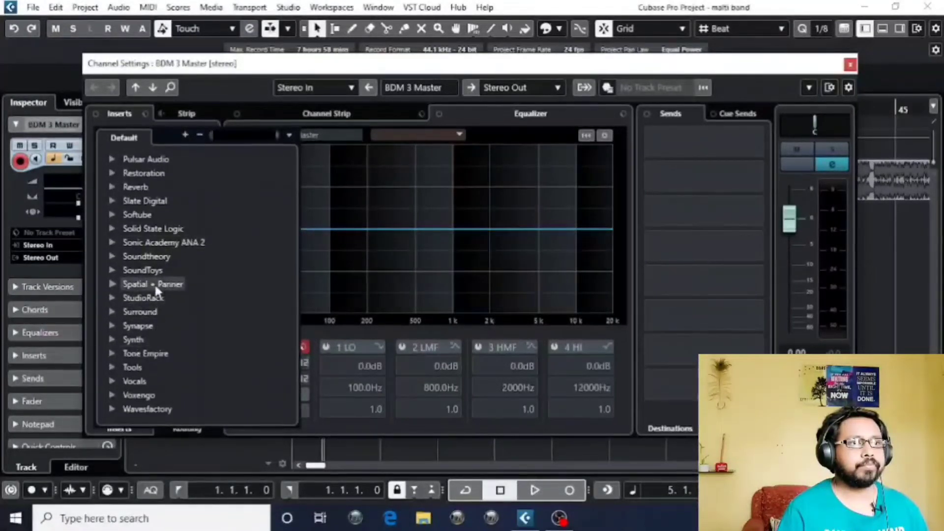
scroll(155, 282, up, 3)
scroll(143, 207, up, 3)
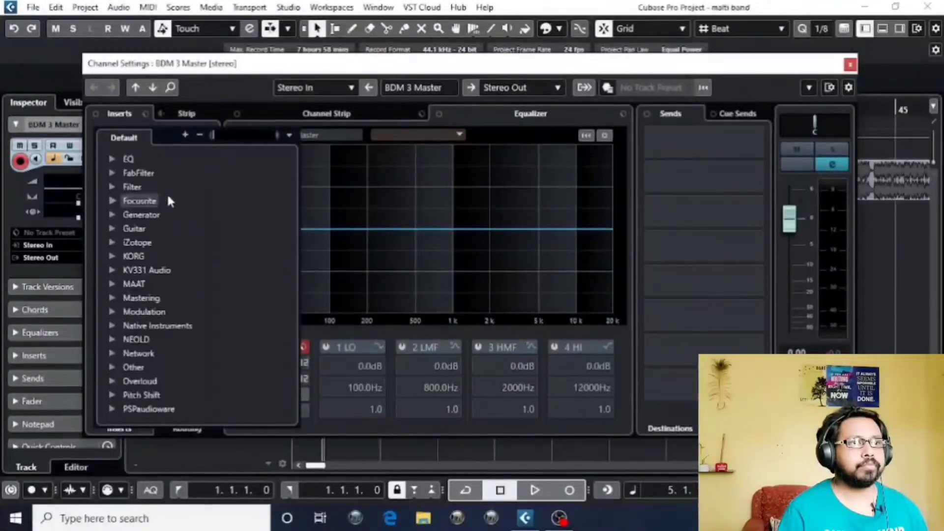
click(112, 172)
scroll(229, 274, down, 5)
scroll(229, 274, up, 8)
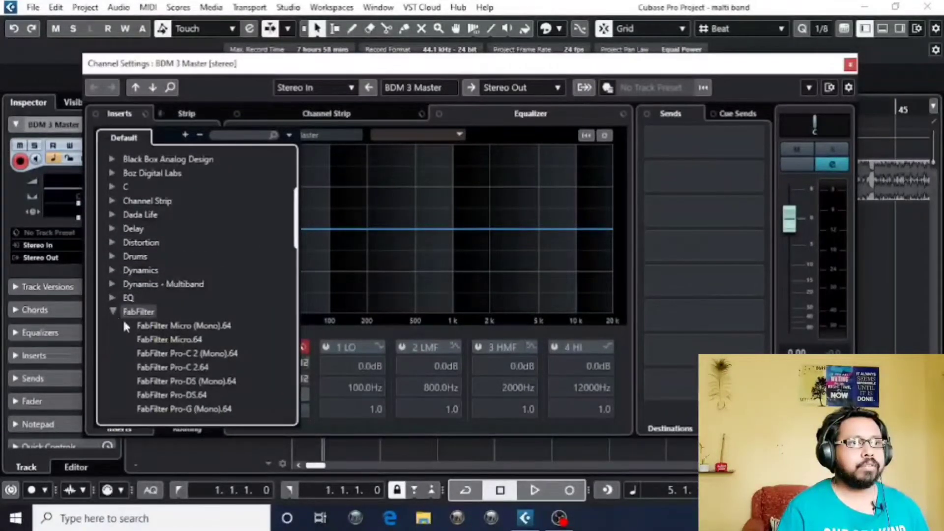
scroll(199, 324, down, 5)
scroll(199, 325, up, 5)
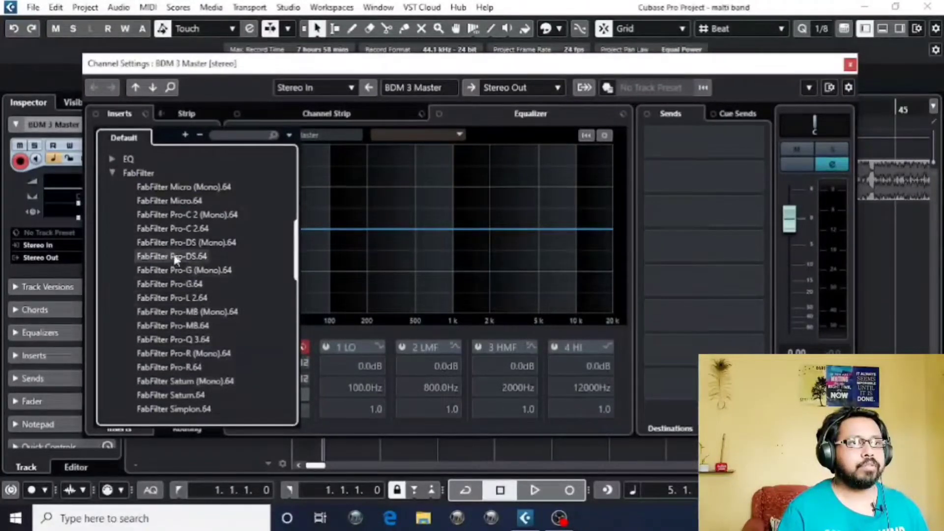
scroll(216, 325, down, 5)
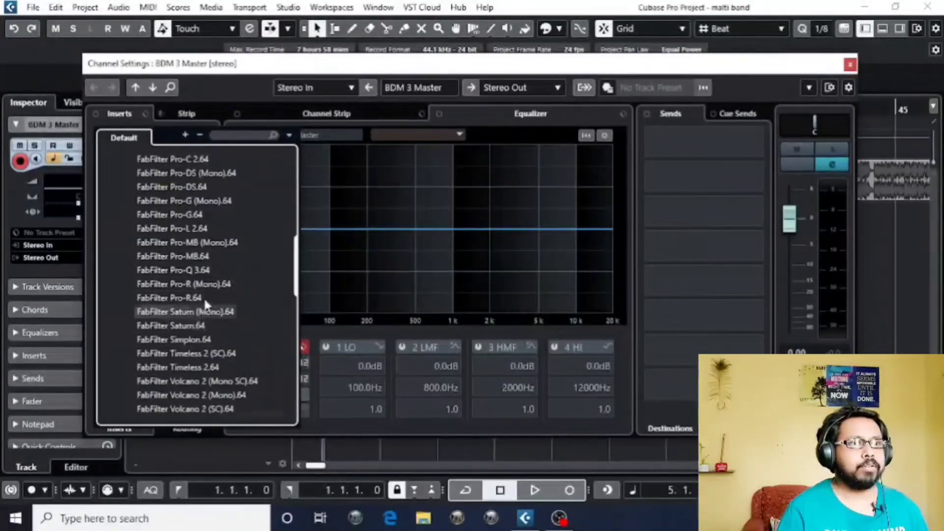
scroll(197, 313, up, 4)
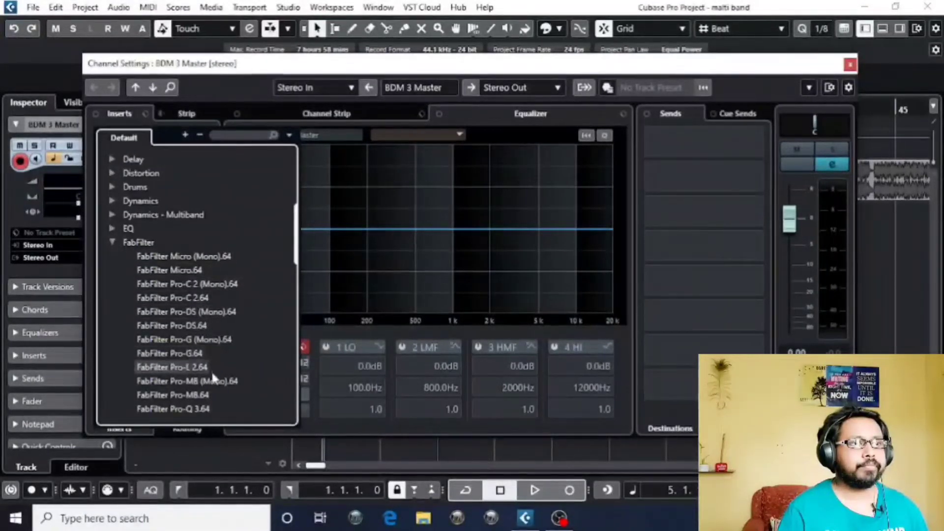
click(185, 395)
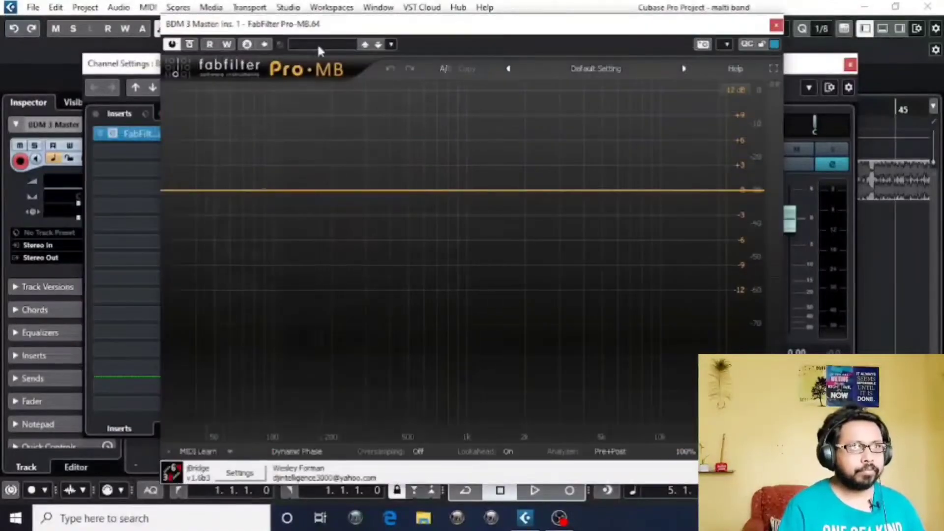
drag(312, 27, 331, 30)
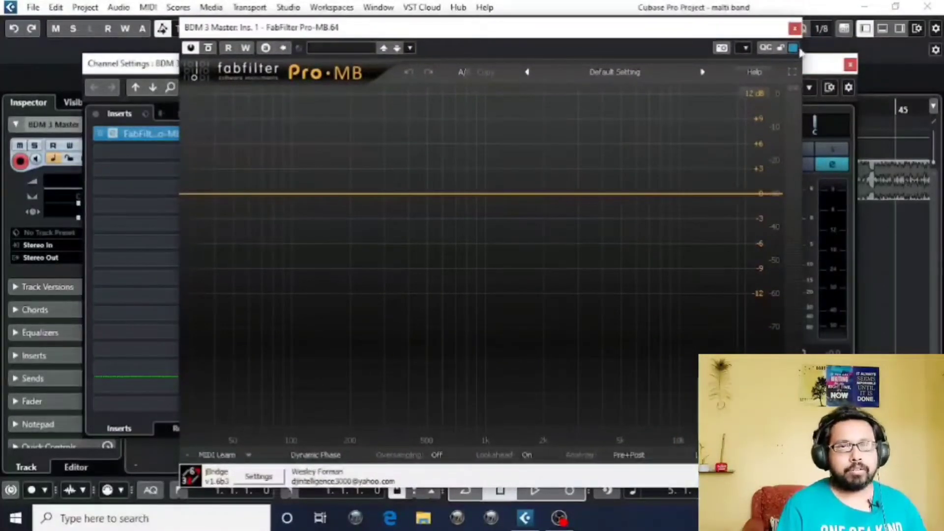
click(795, 28)
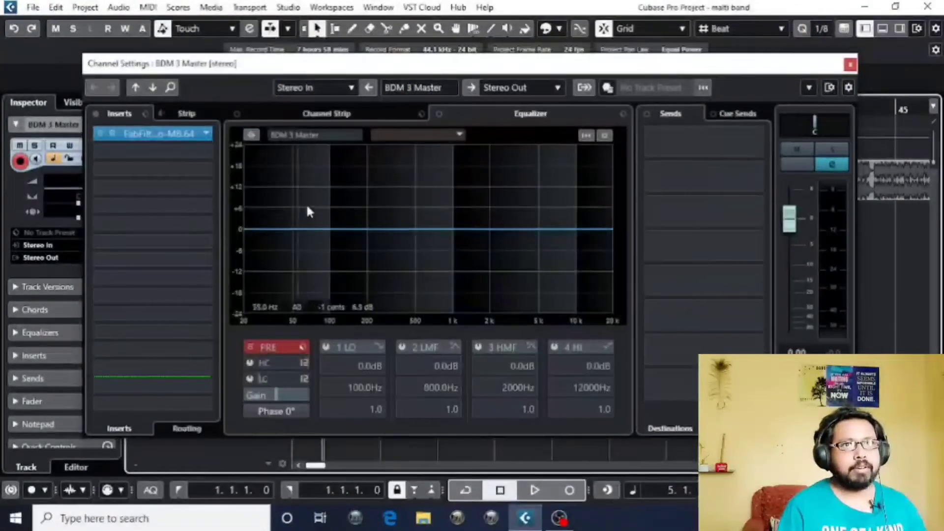
Load the MultibandCompressor from Dynamics in the second insert slot, close its editor, and bypass it.
click(147, 154)
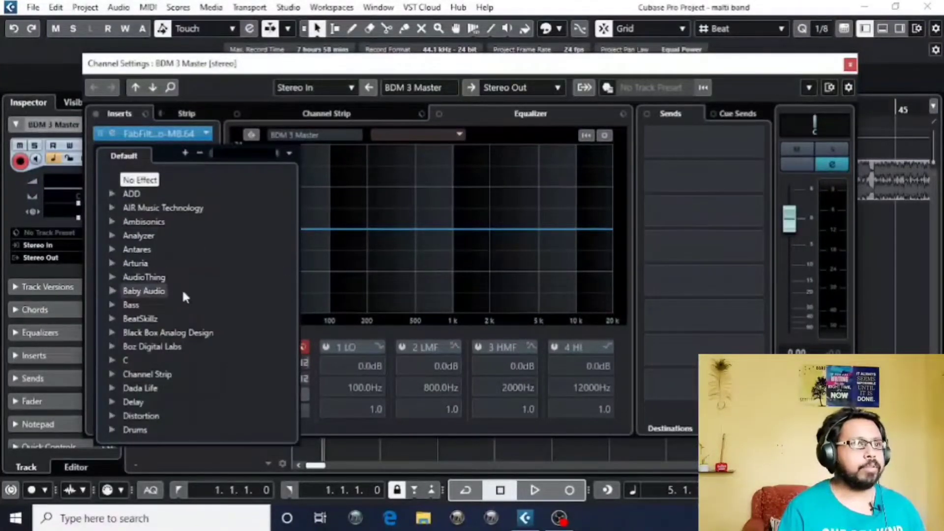
scroll(183, 290, down, 5)
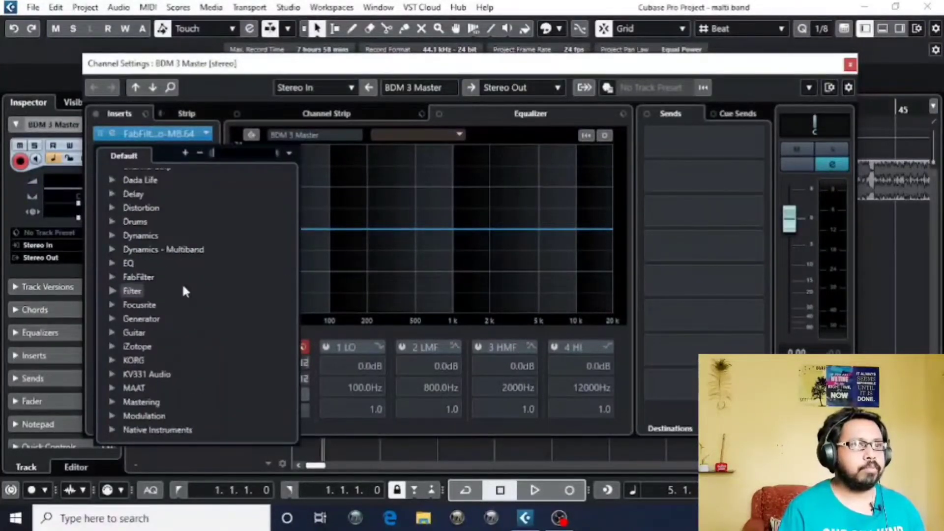
click(112, 237)
scroll(229, 237, down, 5)
scroll(231, 236, down, 6)
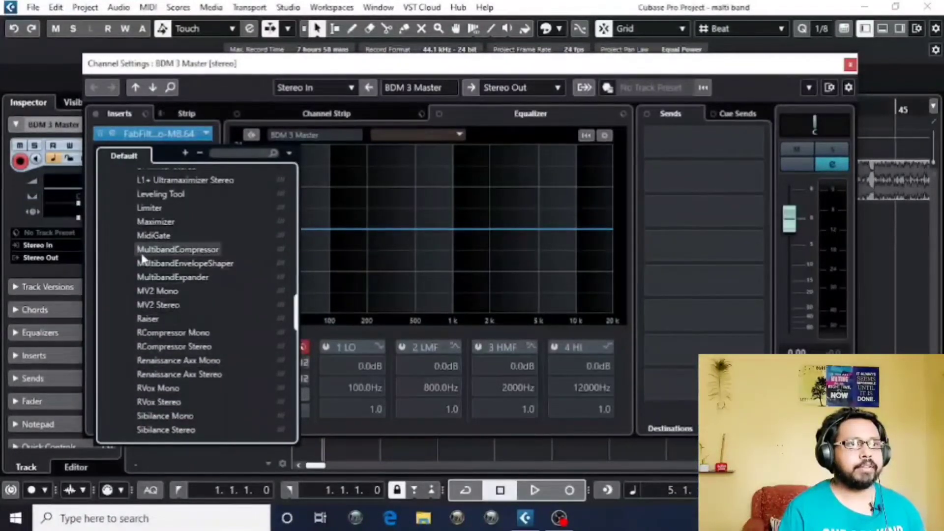
click(186, 249)
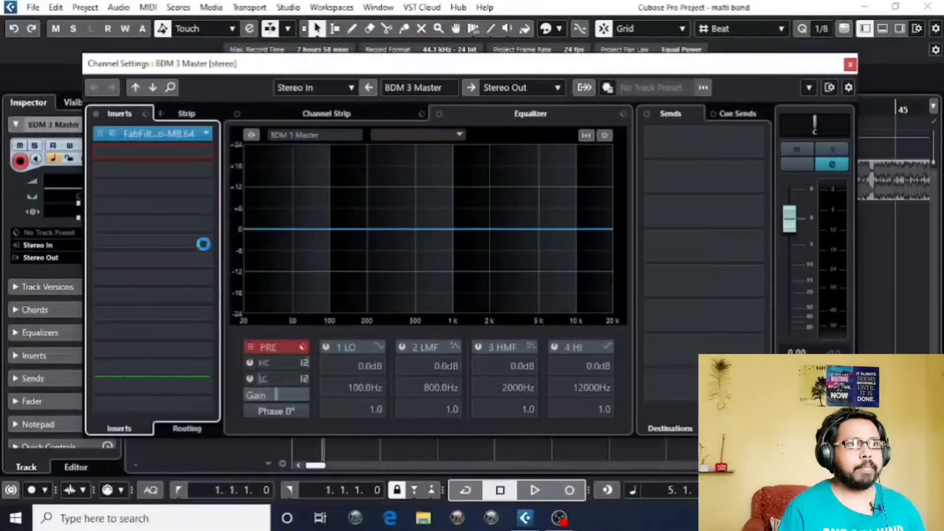
drag(556, 12, 531, 12)
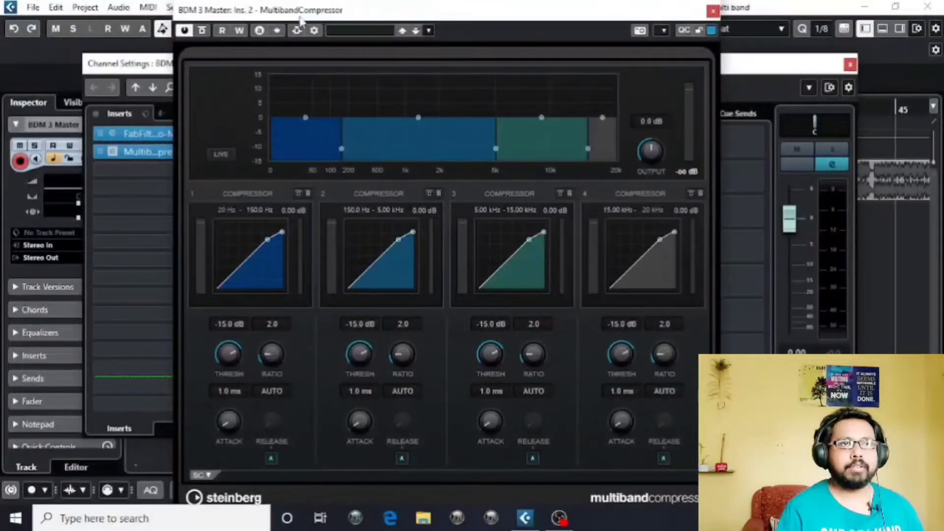
drag(333, 15, 363, 16)
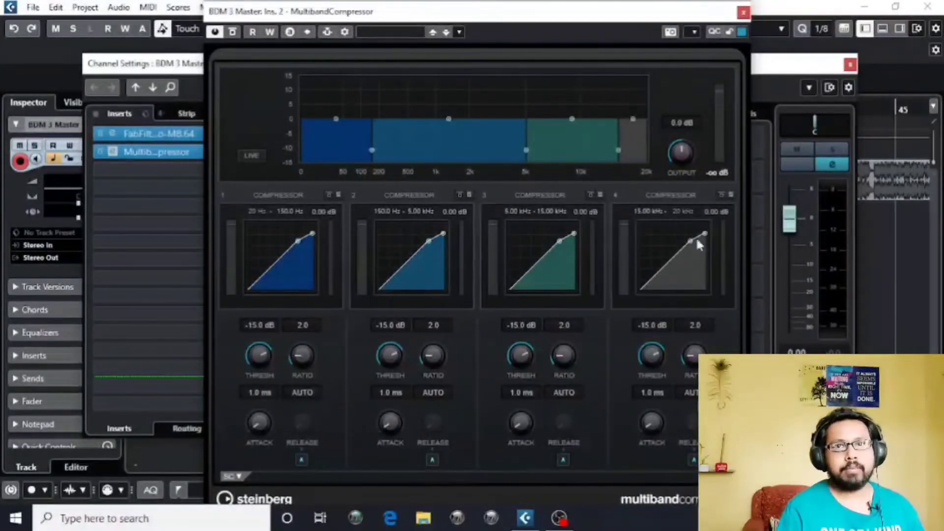
drag(462, 15, 434, 18)
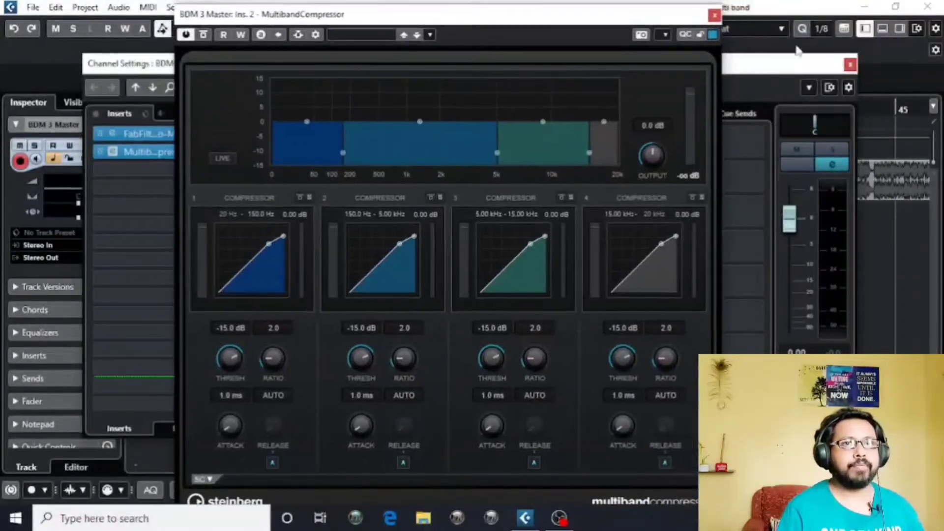
click(714, 17)
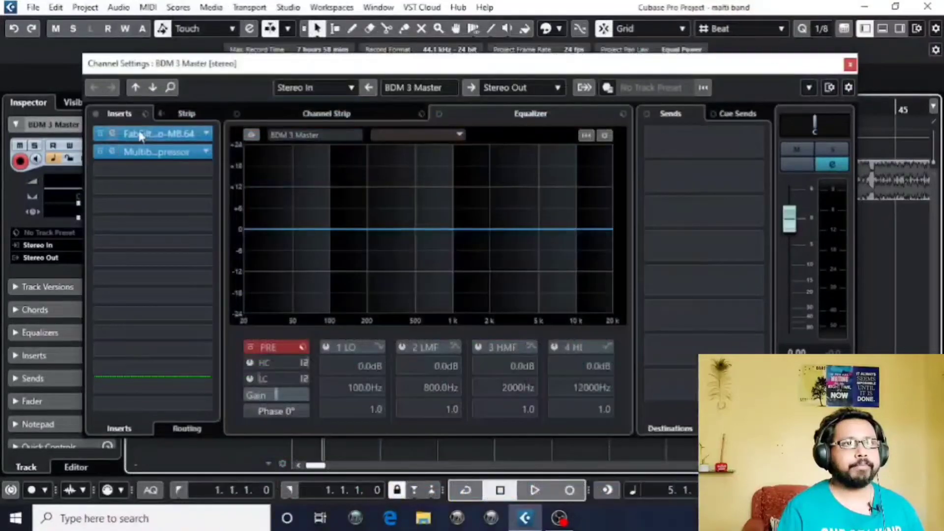
click(101, 153)
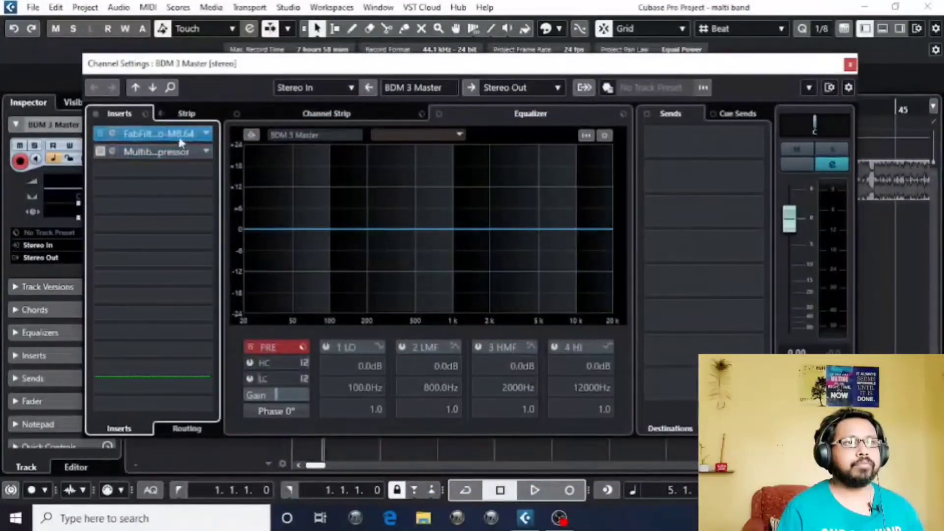
Open the Pro-MB editor and add two compression bands, one at about 15 kHz and one at about 2375 Hz.
click(113, 137)
drag(469, 37, 443, 32)
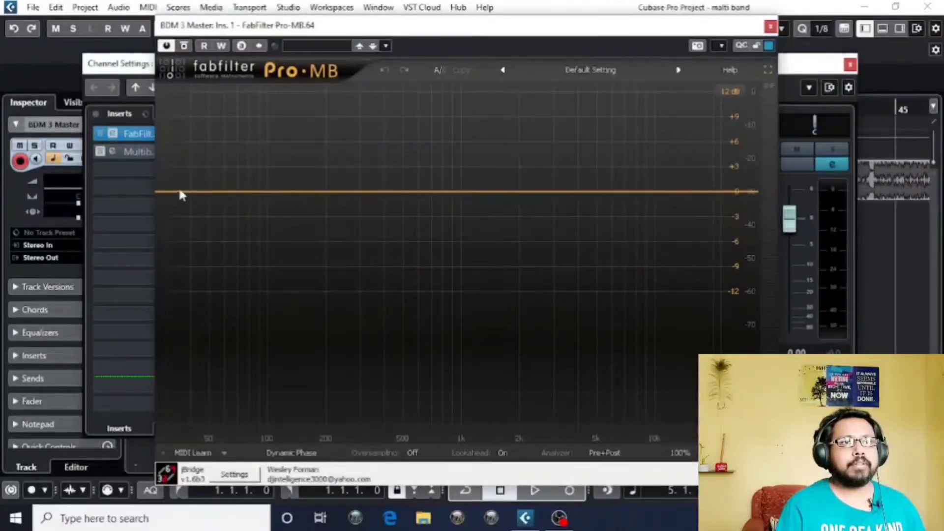
click(691, 192)
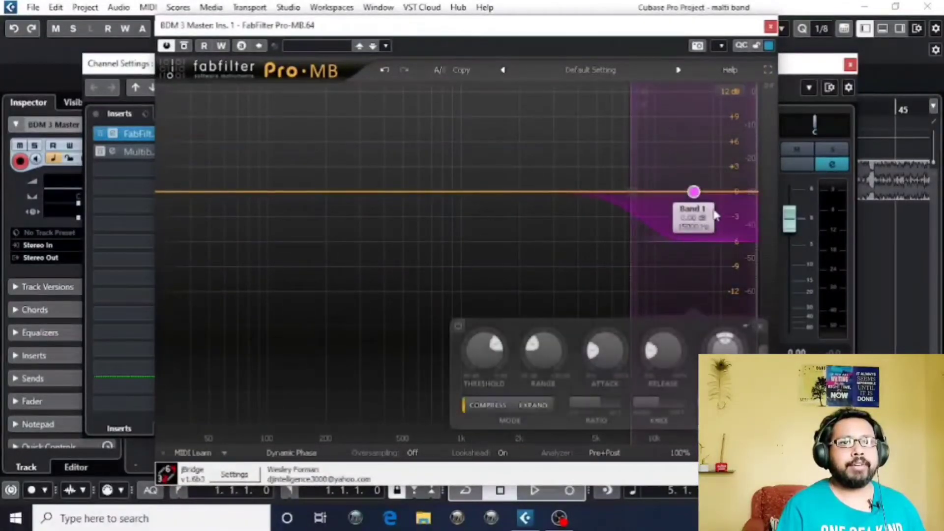
click(535, 192)
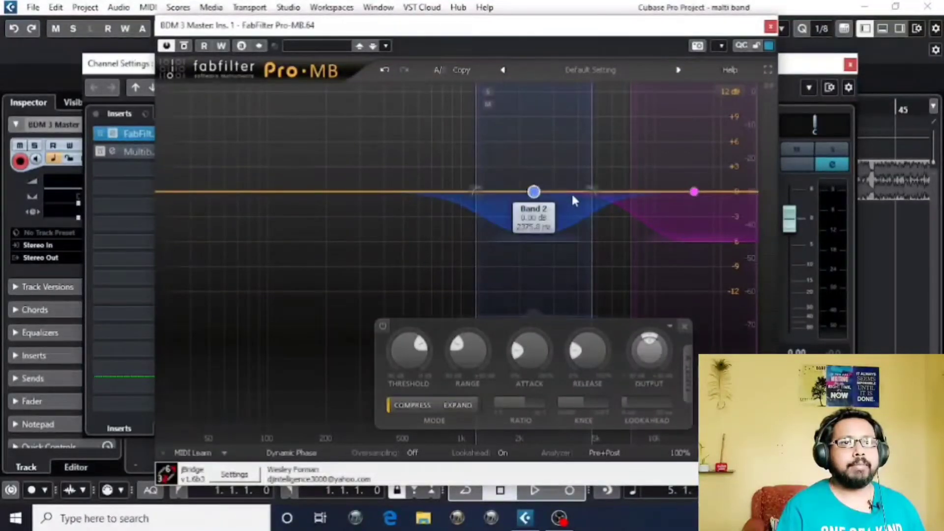
Add two more compression bands, one at about 211 Hz and one just below 50 Hz.
click(330, 193)
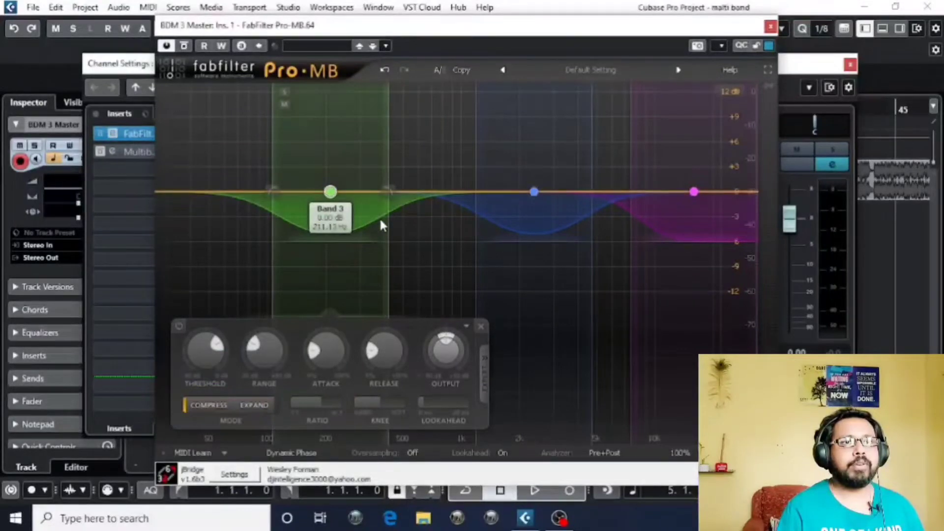
click(196, 192)
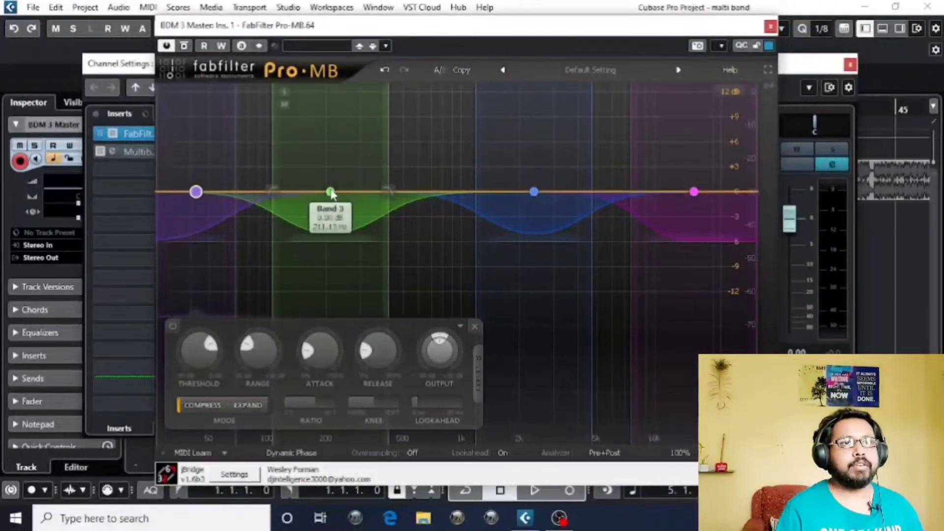
Review the compression controls of each of the four bands from lowest to highest, and deselect the bands.
click(196, 193)
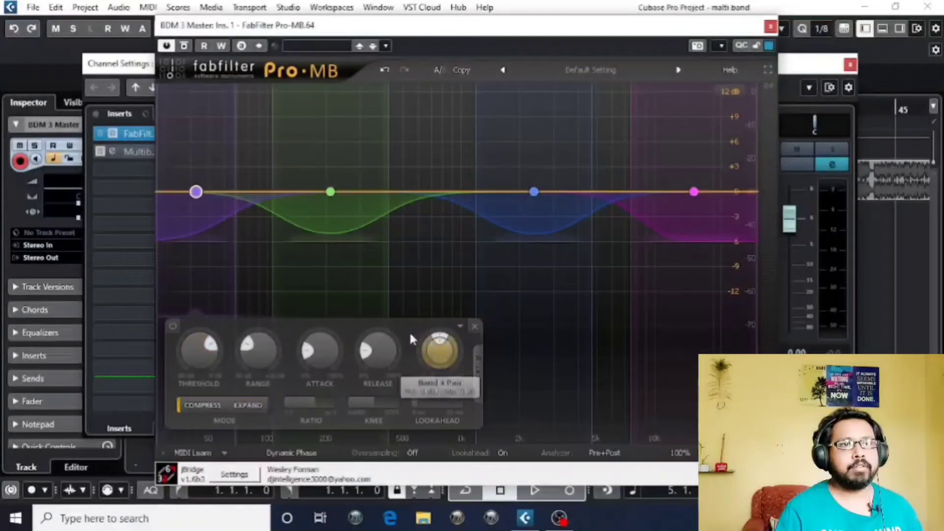
click(331, 192)
click(534, 192)
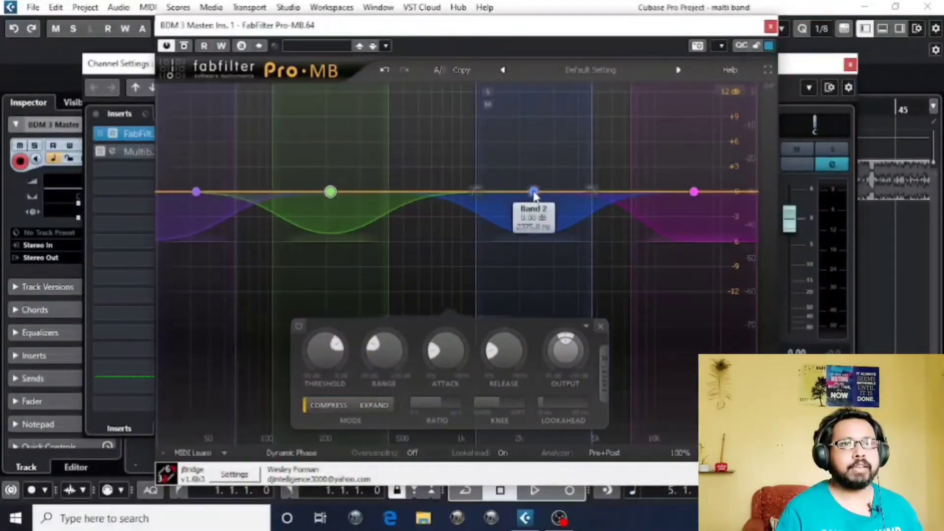
click(694, 192)
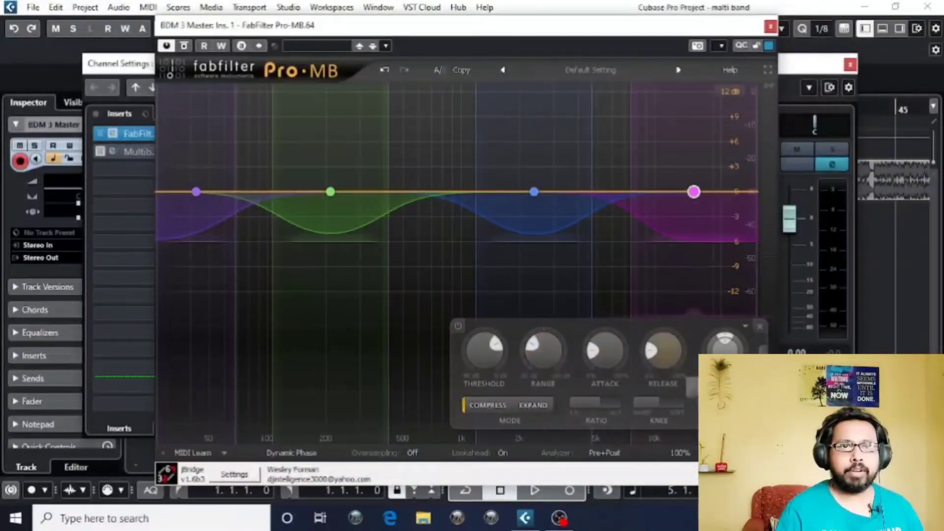
click(447, 288)
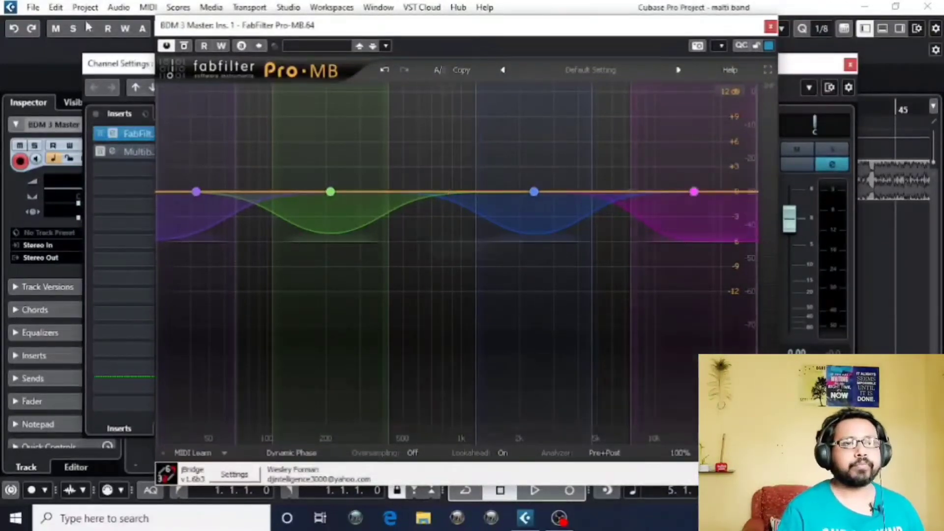
Play the track briefly to watch how the four bands react to the signal, and stop playback.
drag(358, 28, 344, 29)
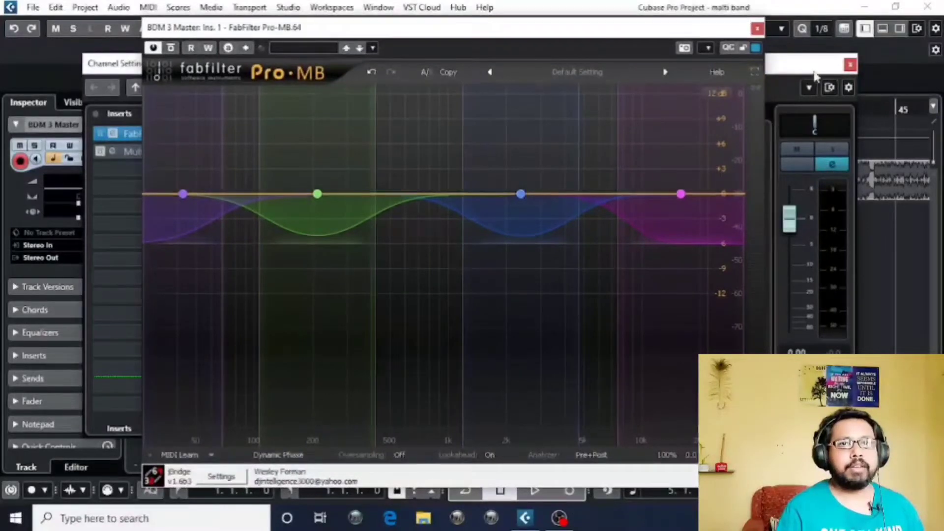
drag(434, 35, 451, 36)
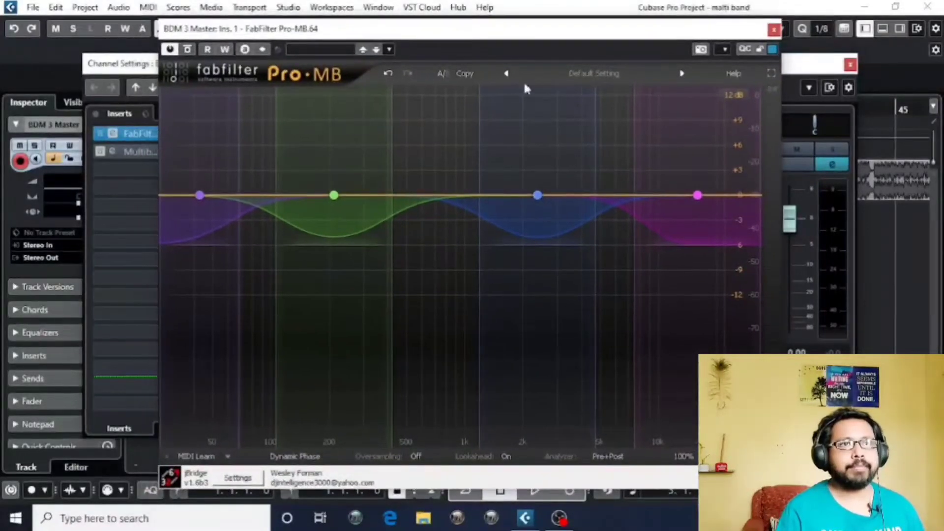
key(space)
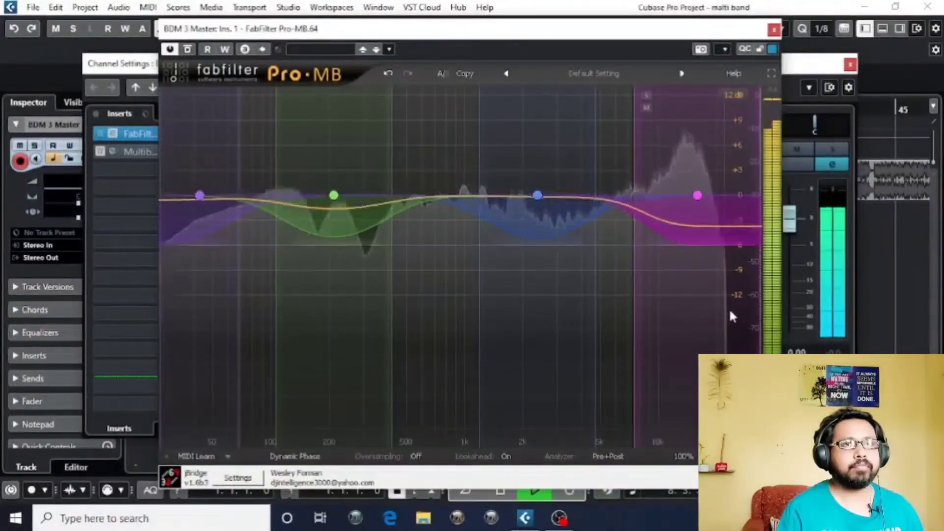
key(space)
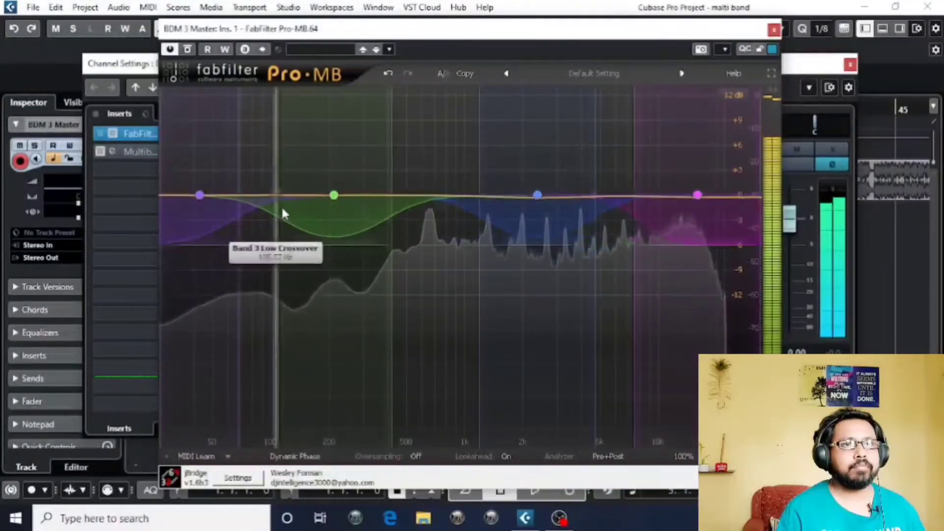
drag(486, 30, 498, 29)
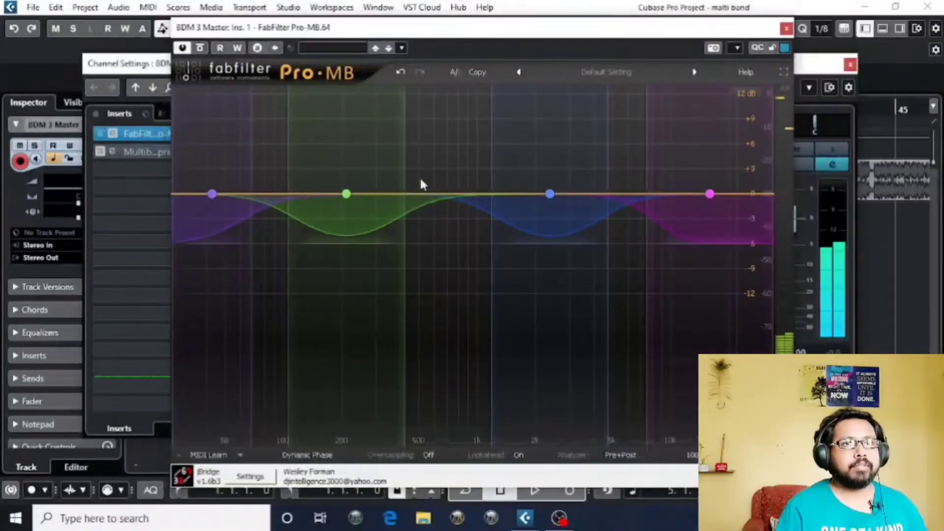
Lower the lowest band's threshold to about -41 dB during playback and compare the sound with that band bypassed.
click(214, 196)
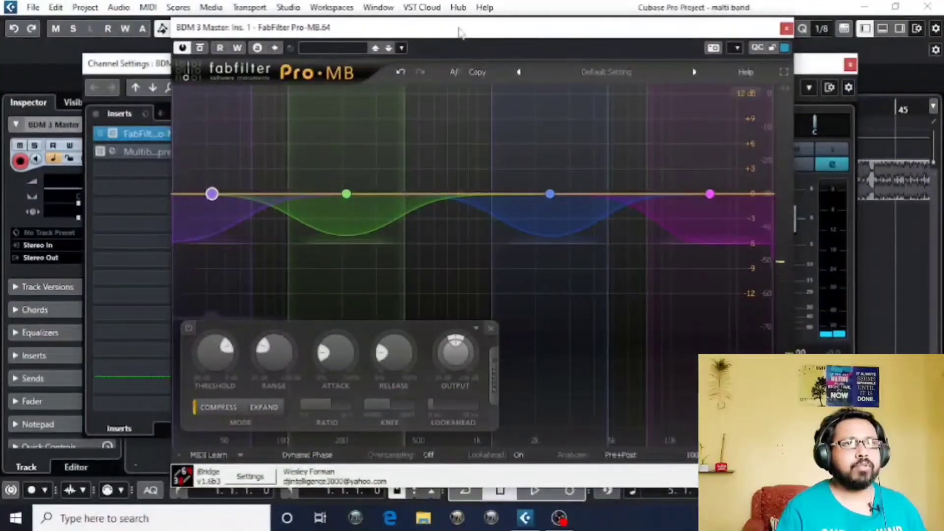
drag(459, 32, 455, 42)
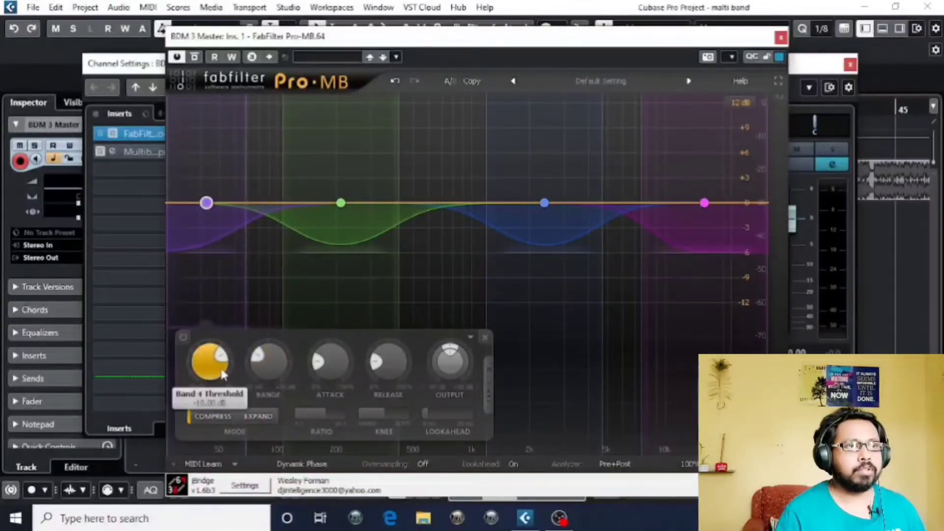
key(space)
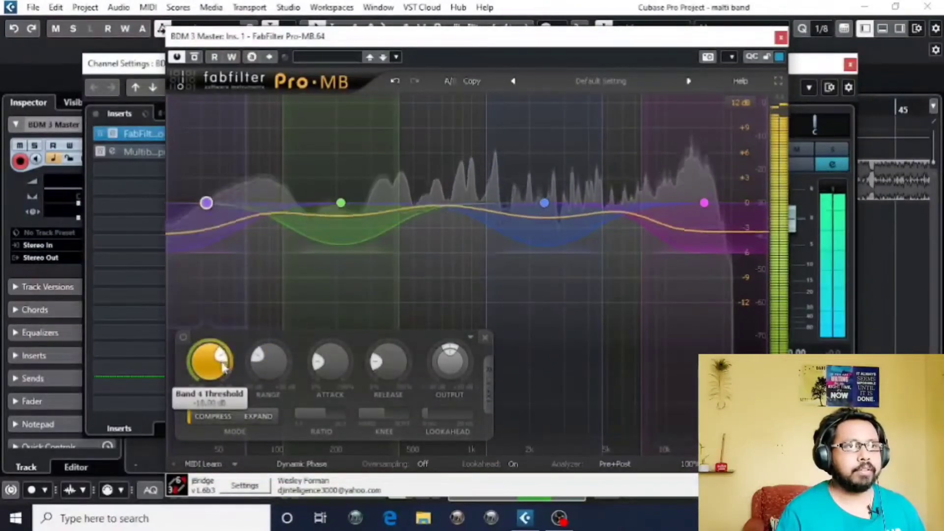
mouse_move(224, 366)
mouse_down()
mouse_move(223, 375)
mouse_move(218, 355)
mouse_move(208, 362)
mouse_up()
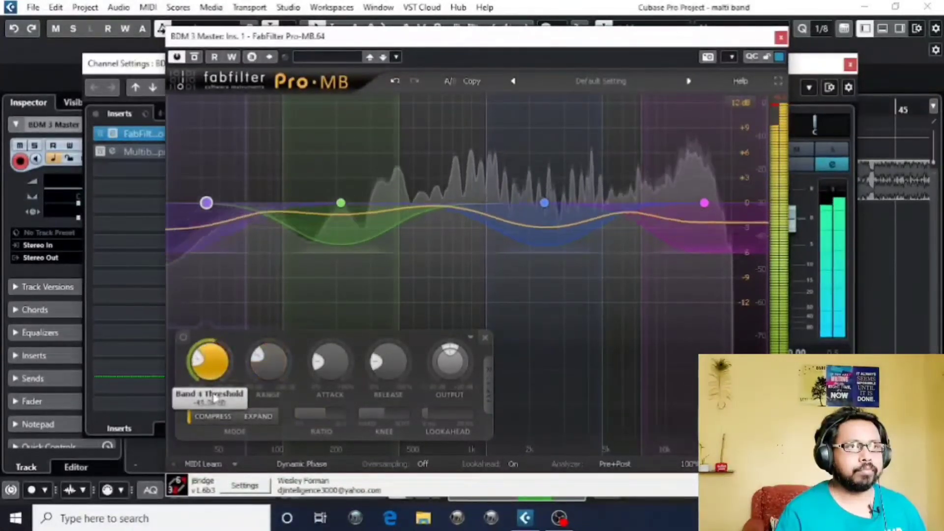
click(183, 338)
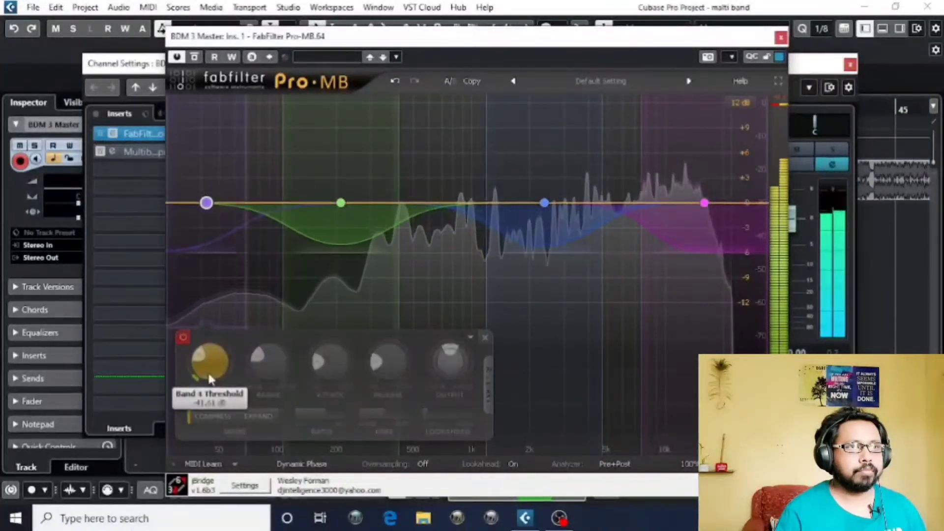
click(183, 338)
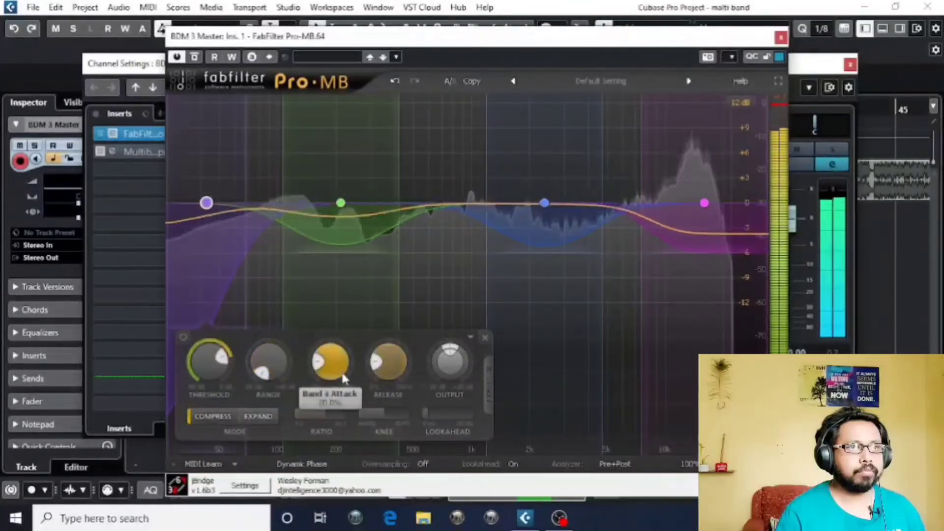
Raise the lowest band's attack, compare the sound with that band bypassed and active, and stop playback.
drag(344, 378, 334, 353)
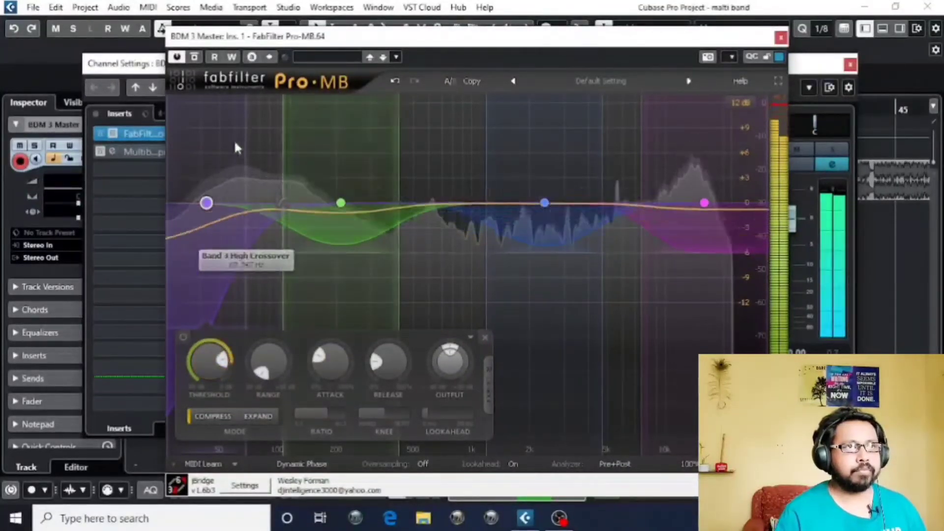
click(184, 338)
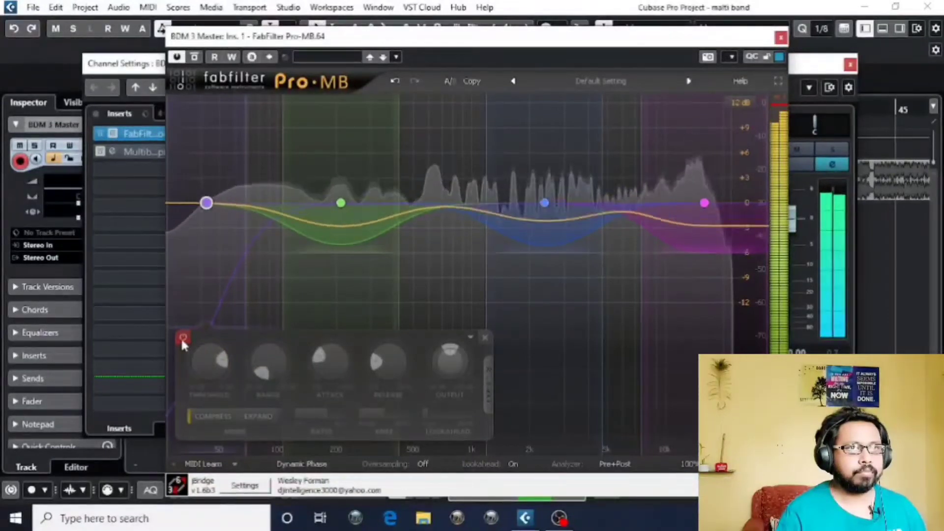
click(182, 338)
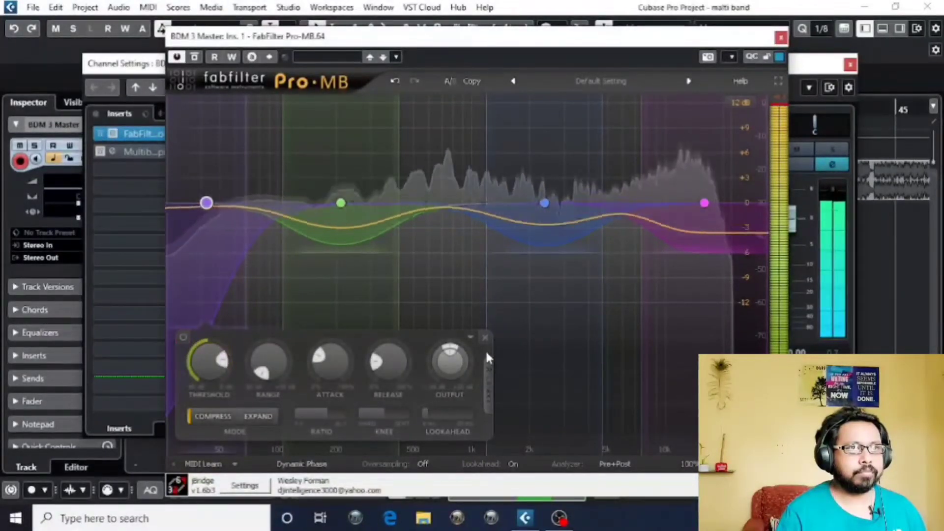
key(space)
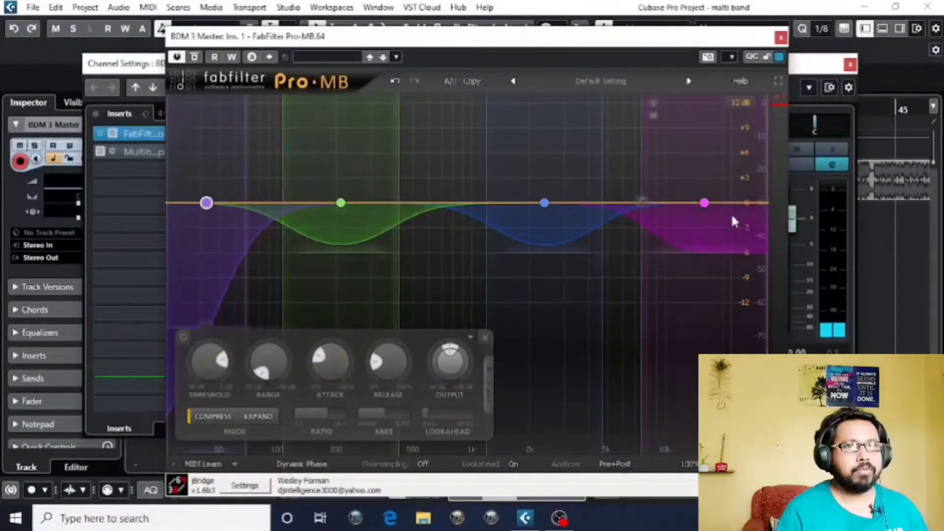
Lower the highest band's threshold during playback and try its range at +30 dB before settling on about -3 dB.
drag(434, 43, 413, 40)
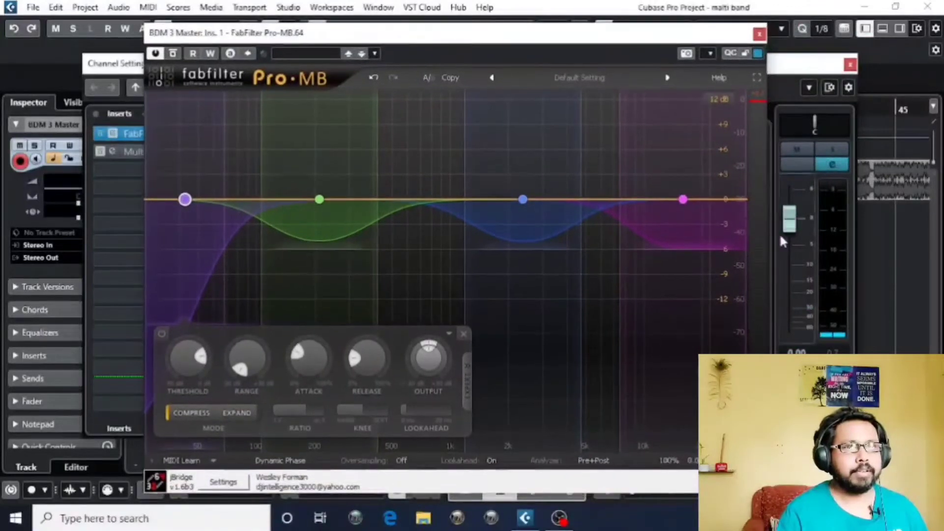
click(691, 212)
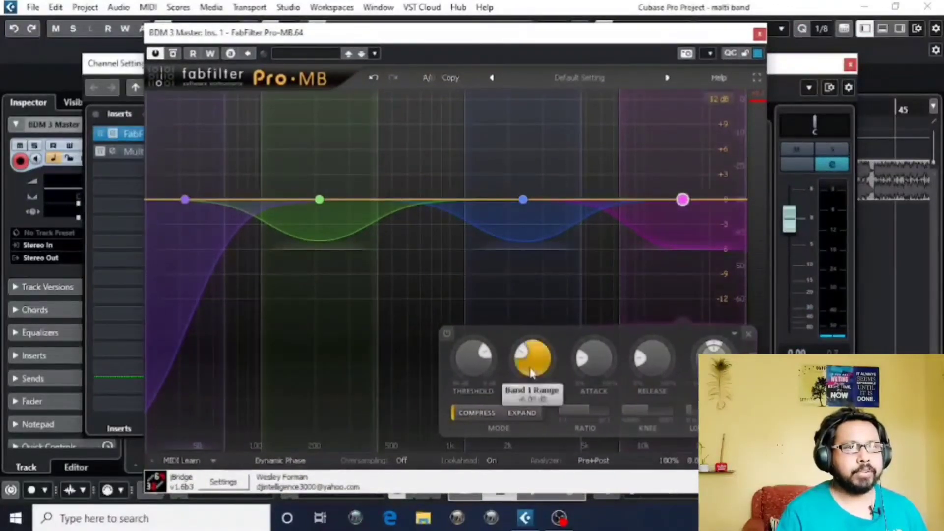
key(space)
mouse_move(489, 355)
mouse_down()
mouse_move(487, 379)
mouse_move(484, 369)
mouse_move(470, 380)
mouse_move(484, 378)
mouse_move(475, 347)
mouse_up()
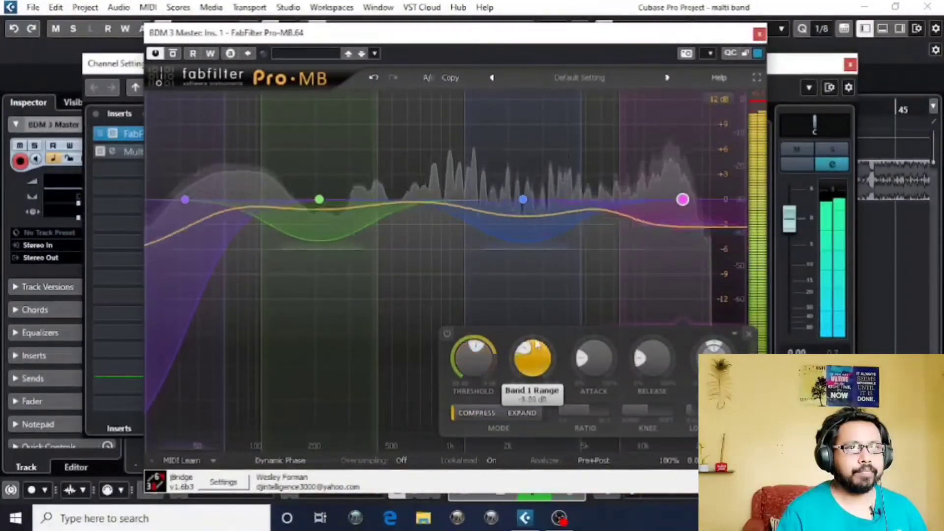
drag(538, 345, 540, 310)
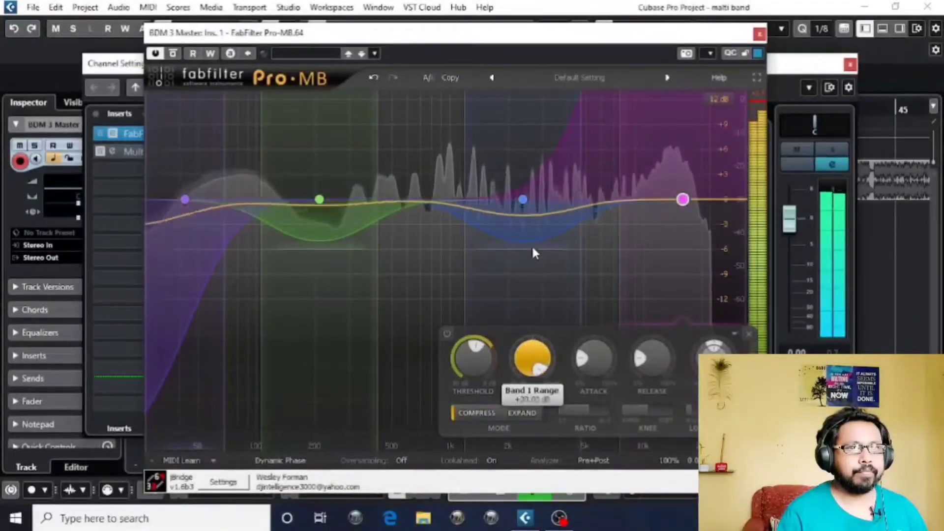
drag(535, 252, 517, 340)
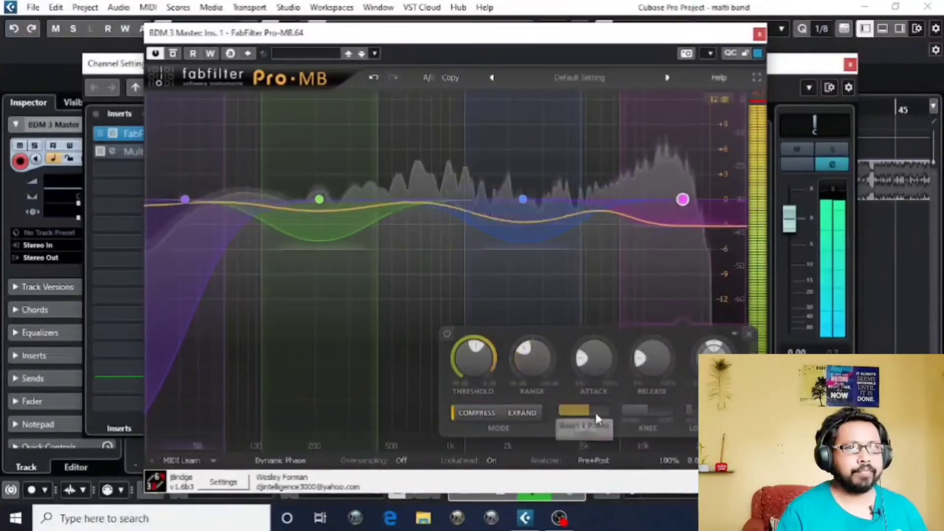
Shorten the highest band's attack slightly and lengthen its release, and stop playback.
drag(594, 357, 571, 354)
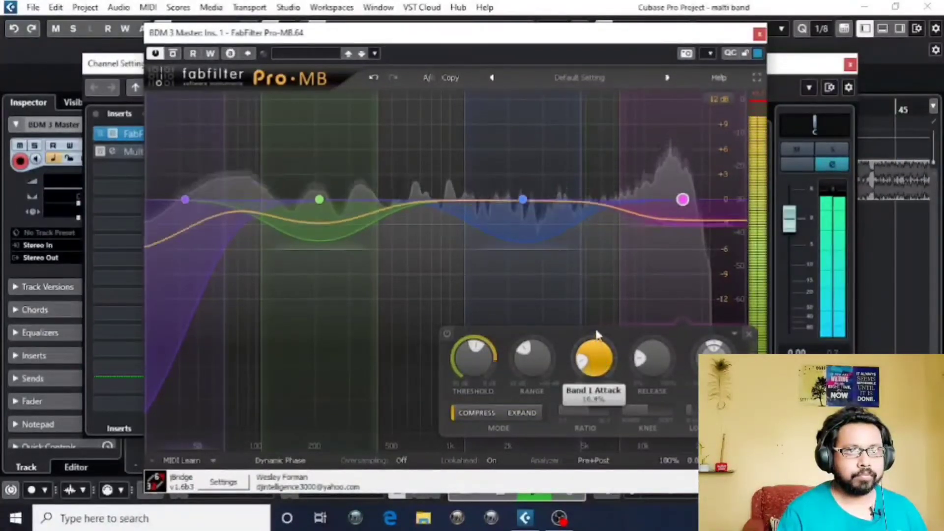
drag(653, 358, 655, 307)
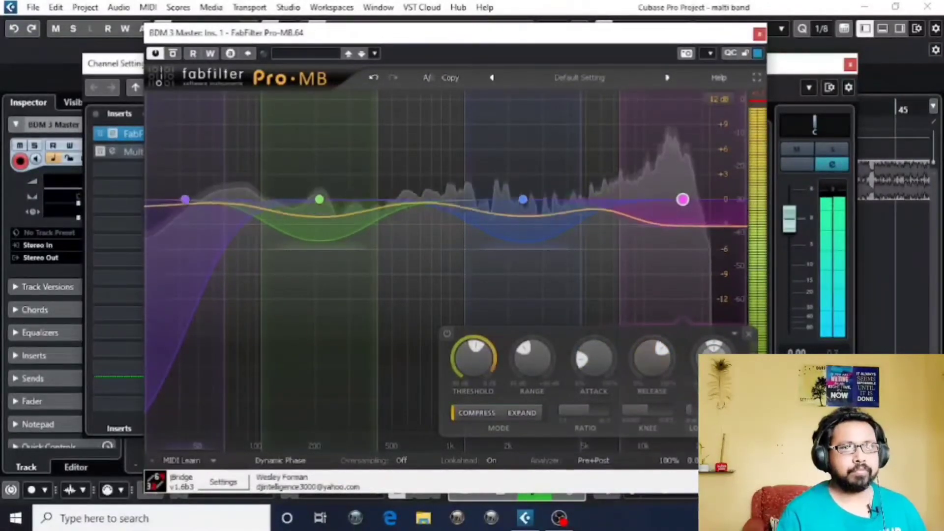
key(space)
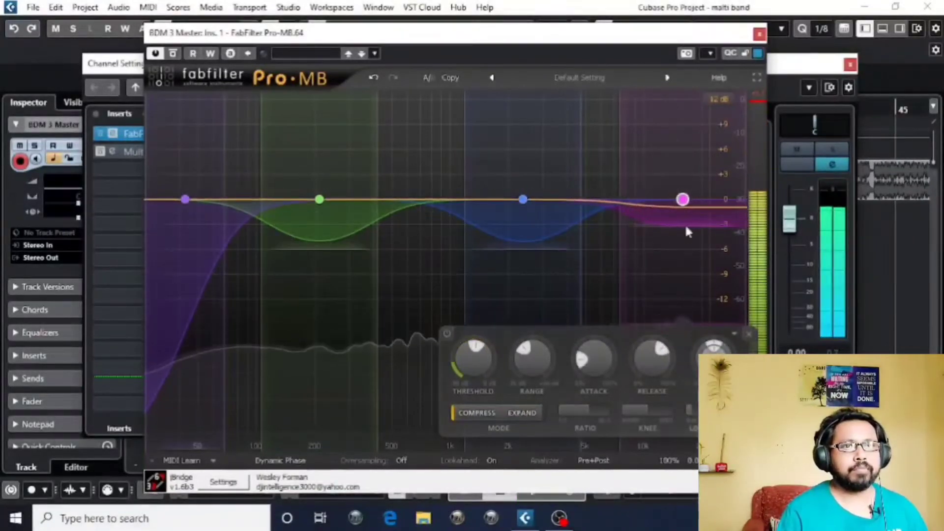
Play the track with Pro-MB bypassed and with it active to compare the overall sound, and stop playback.
drag(418, 38, 463, 40)
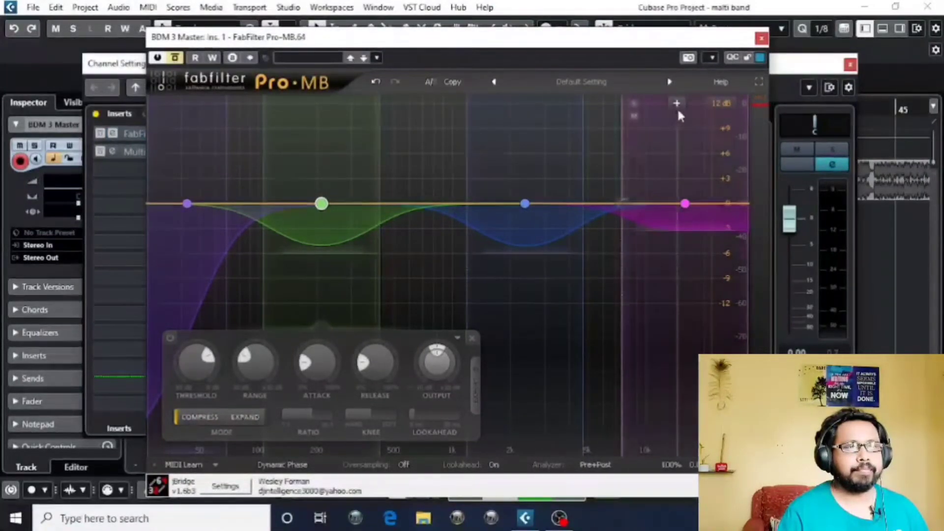
key(space)
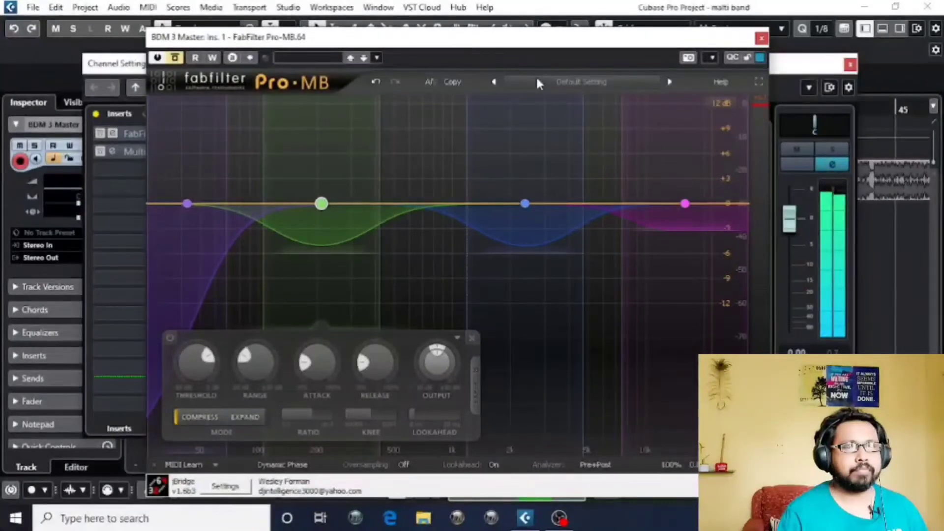
click(175, 58)
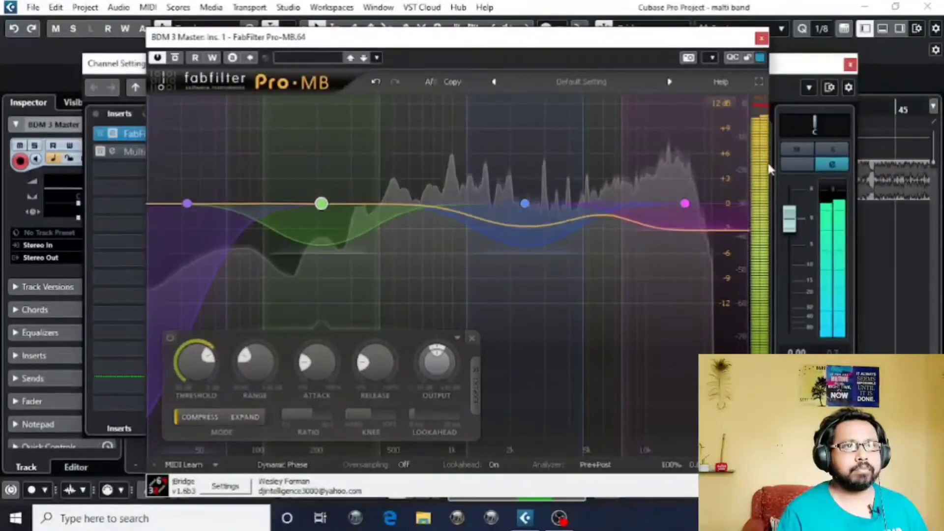
key(space)
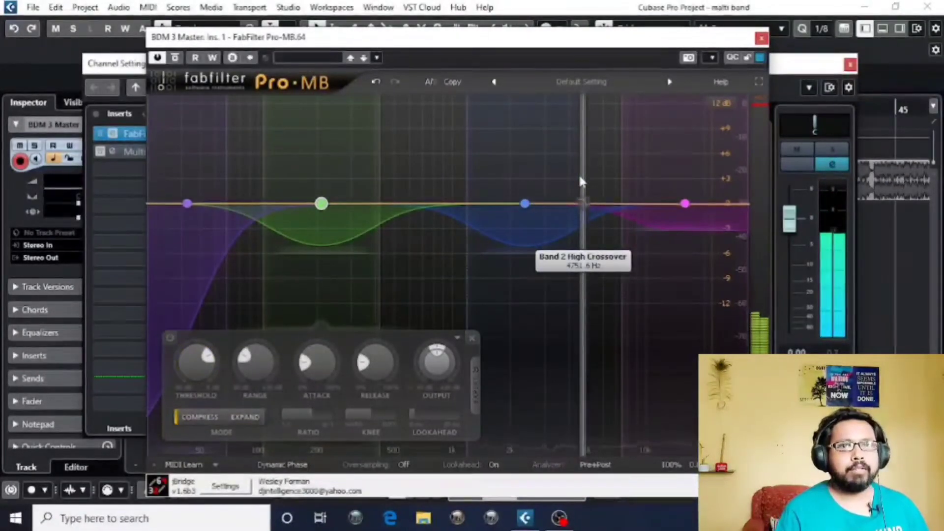
mouse_move(188, 205)
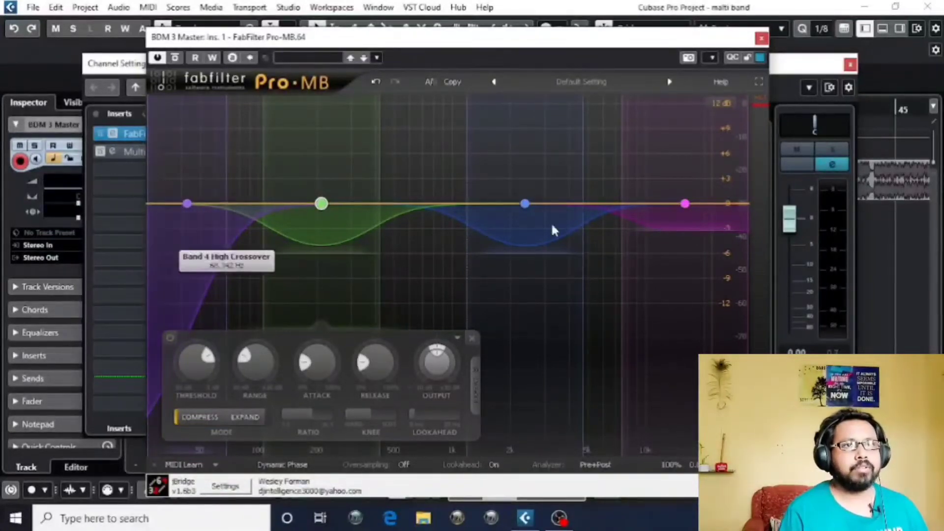
mouse_move(686, 205)
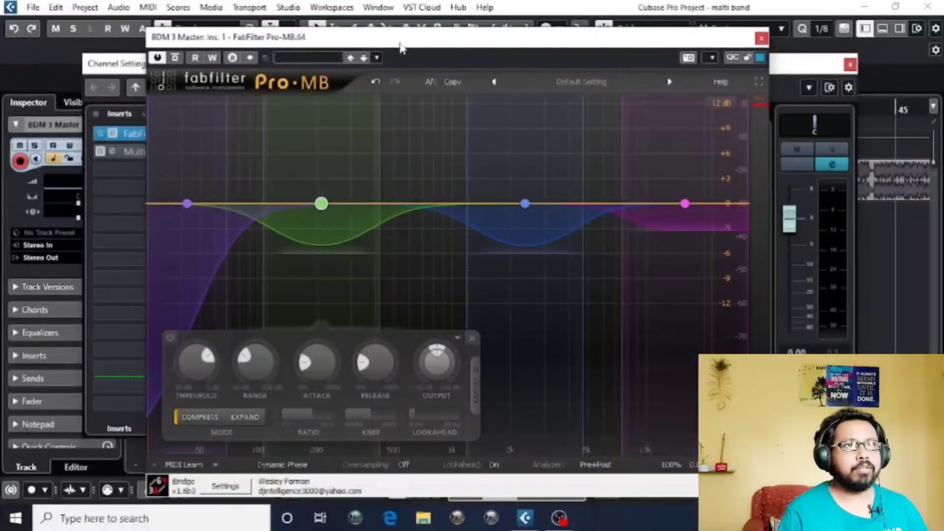
drag(452, 46, 459, 50)
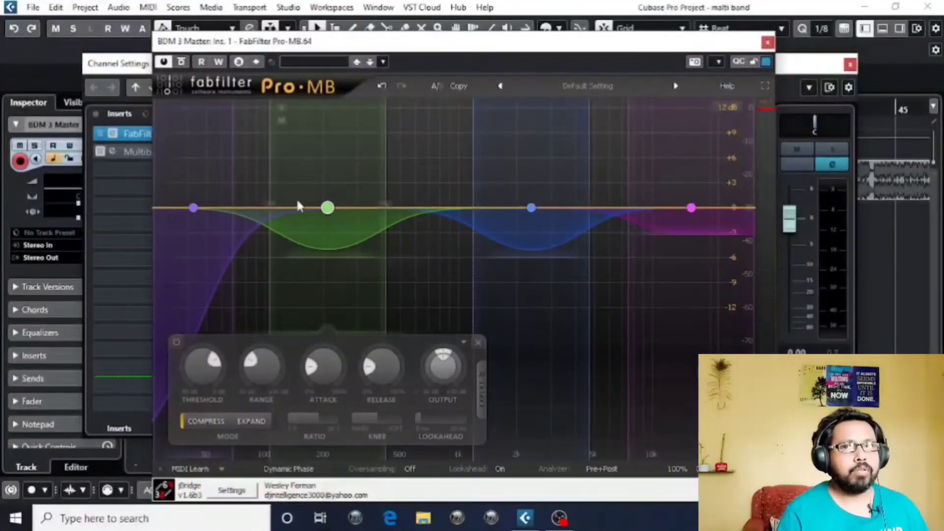
mouse_move(322, 216)
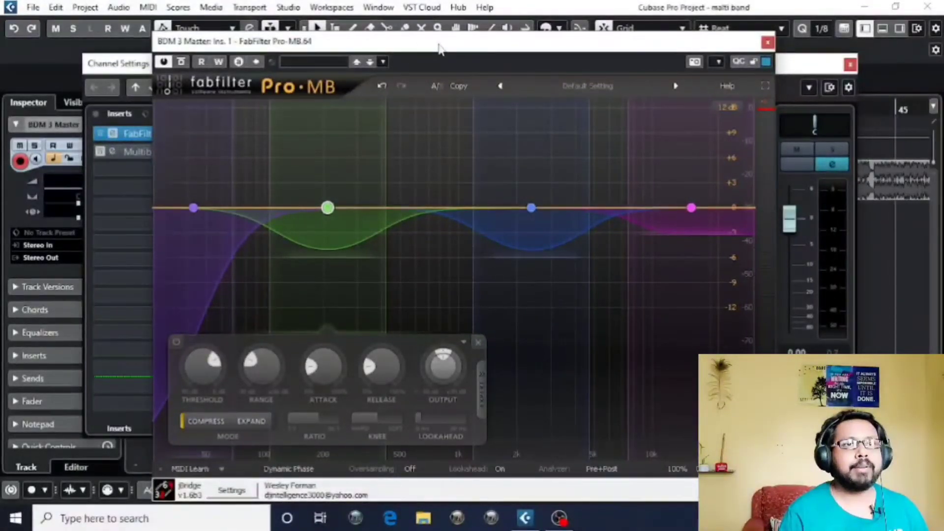
drag(426, 42, 418, 38)
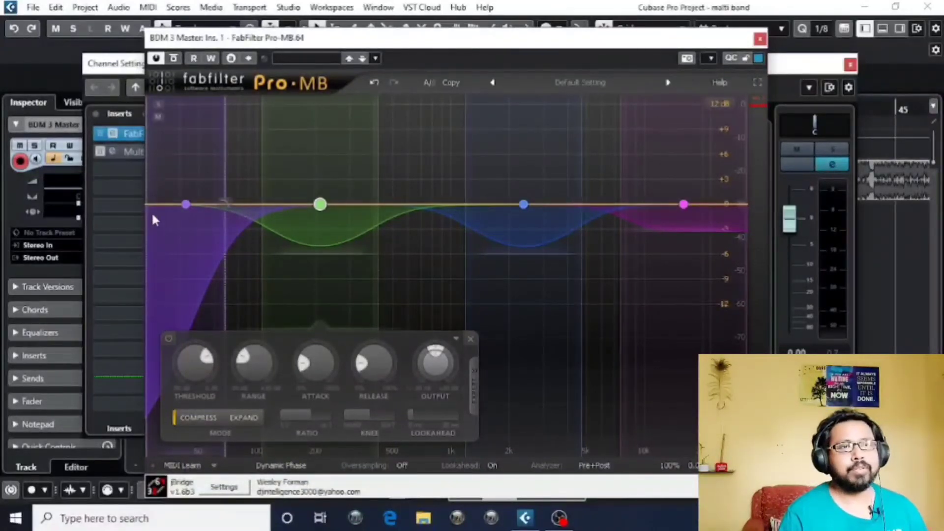
drag(418, 46, 431, 37)
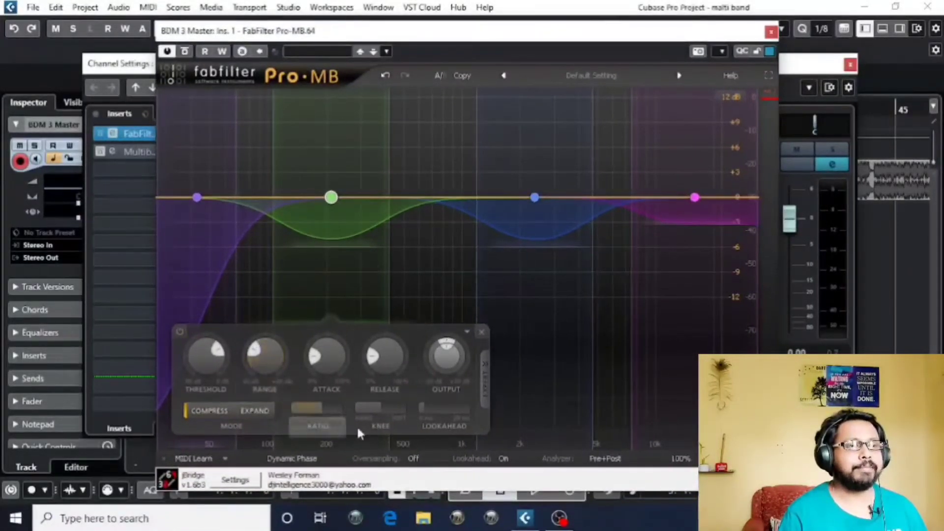
Play the track several times, switching Pro-MB between bypassed and active to compare the original and compressed sound.
key(space)
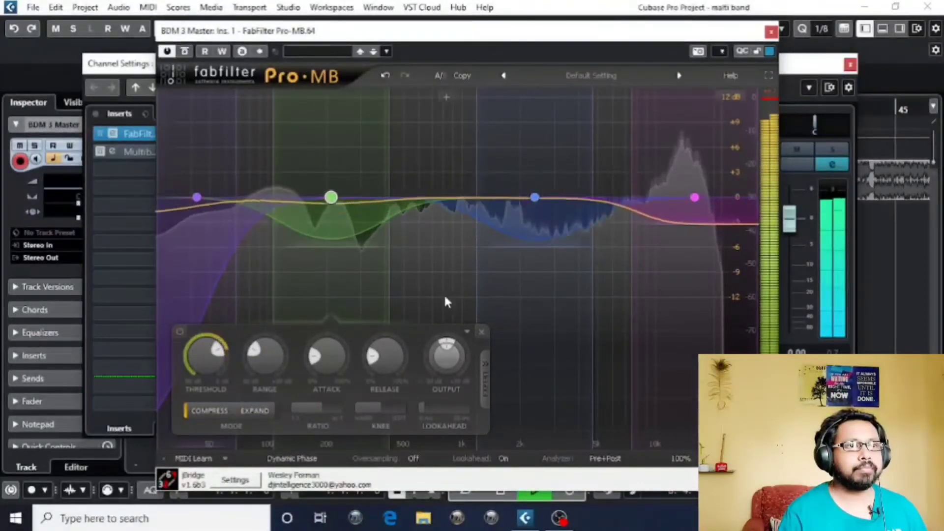
click(186, 54)
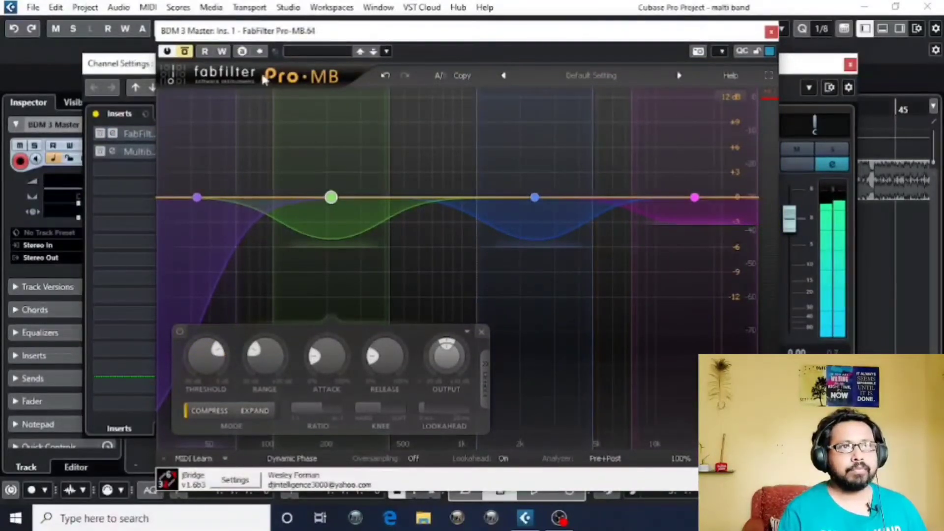
key(space)
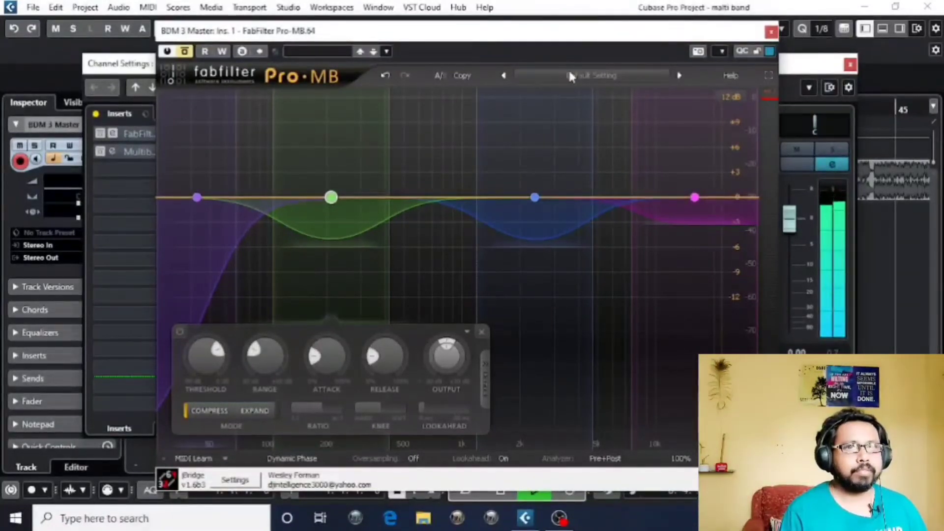
key(space)
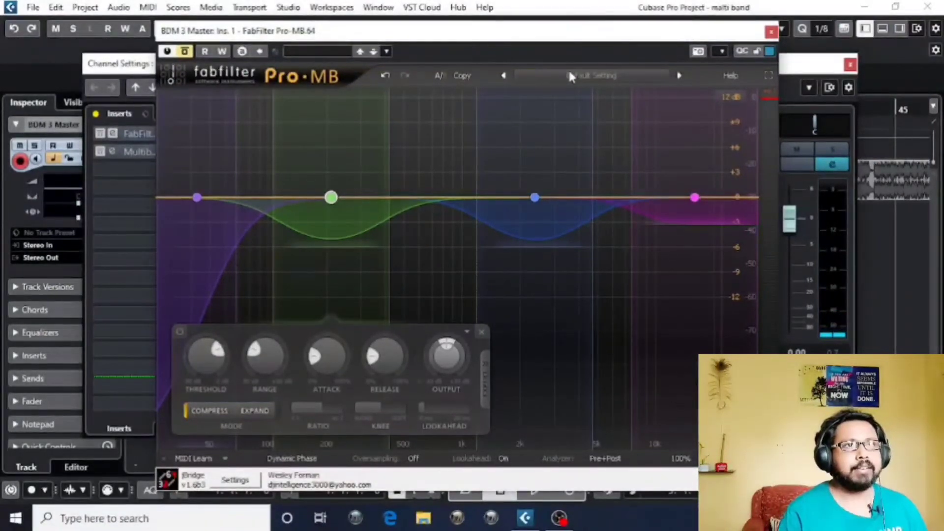
click(186, 52)
key(space)
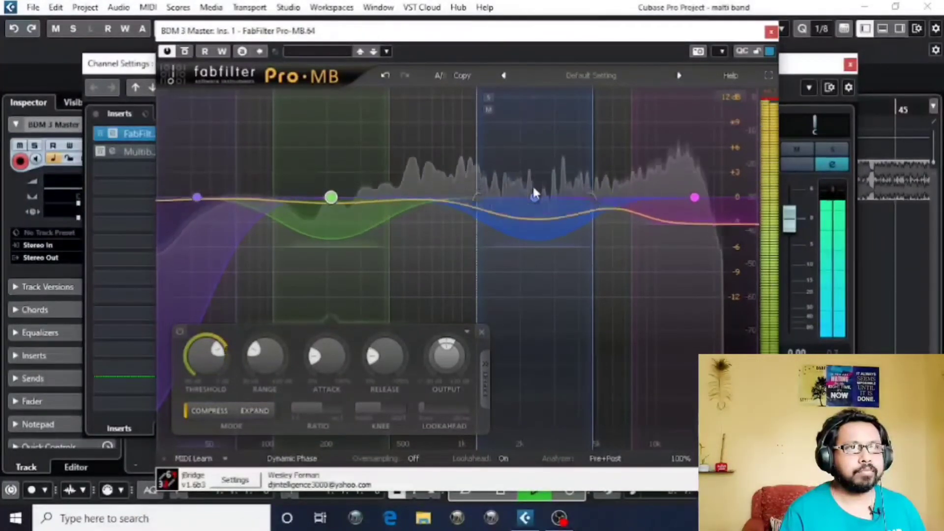
click(184, 51)
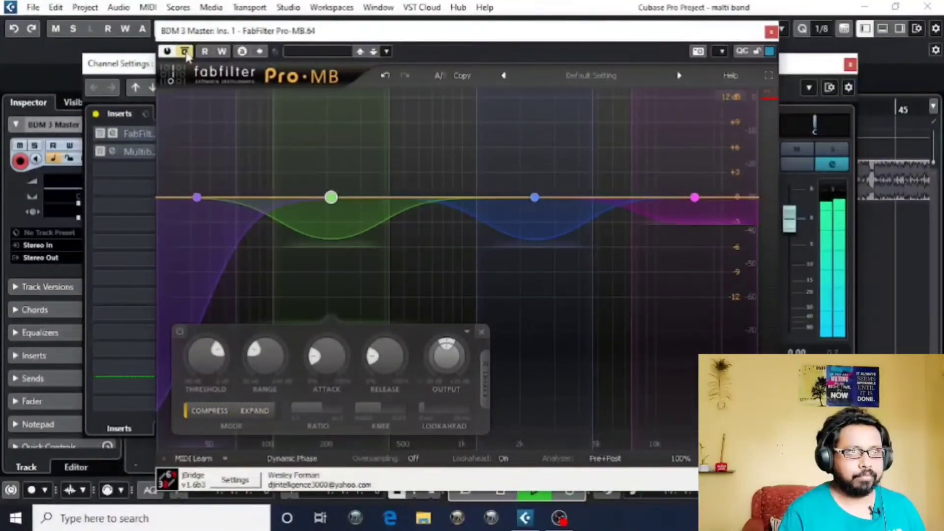
click(185, 51)
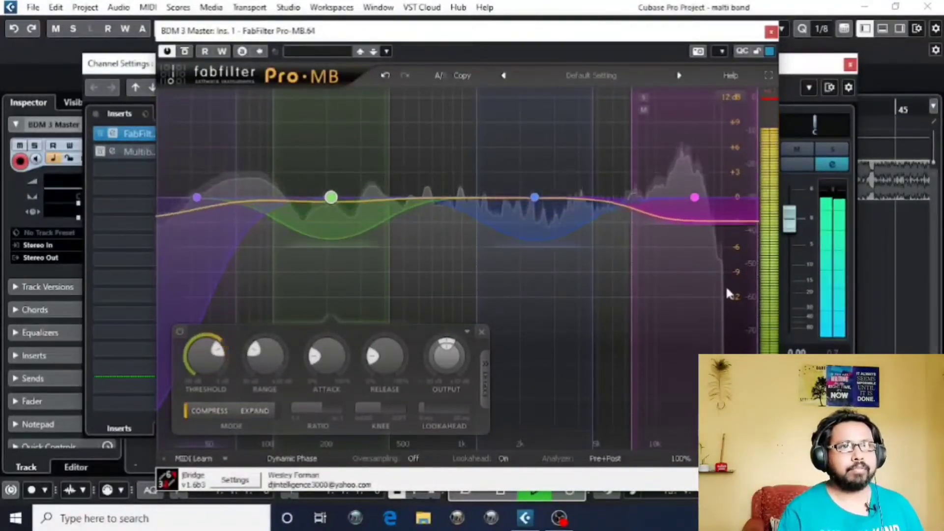
click(185, 52)
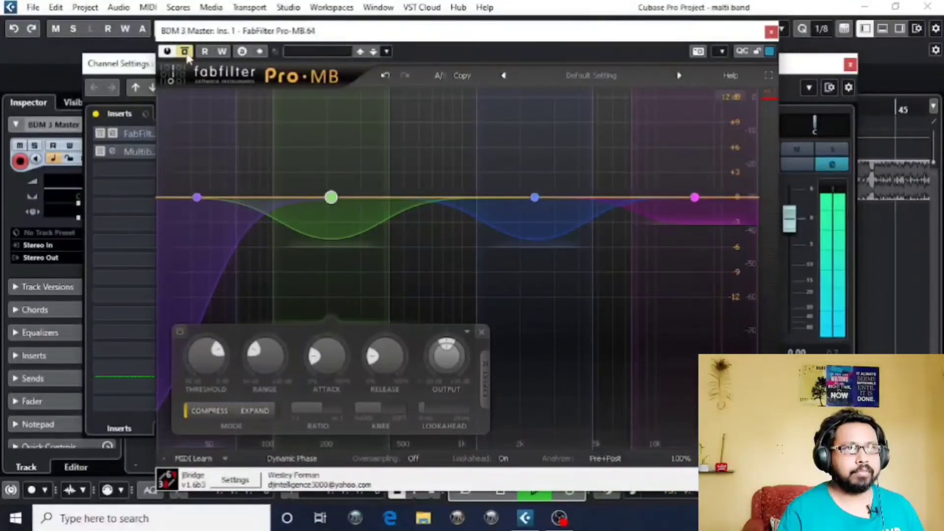
click(185, 51)
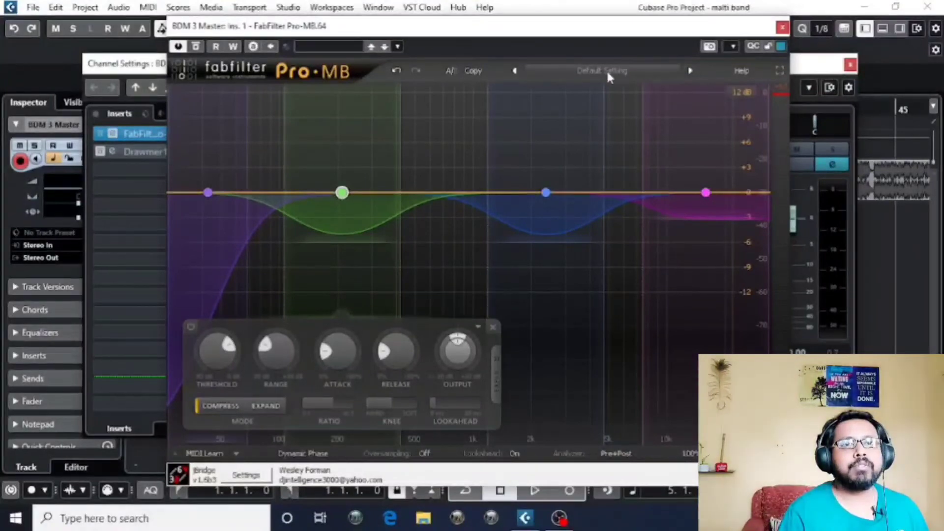
Load and audition the mastering preset Heavy Handed 6-band Squeeze 01 bM, and switch to Basic 4-band punch and balance 02 bM.
click(640, 70)
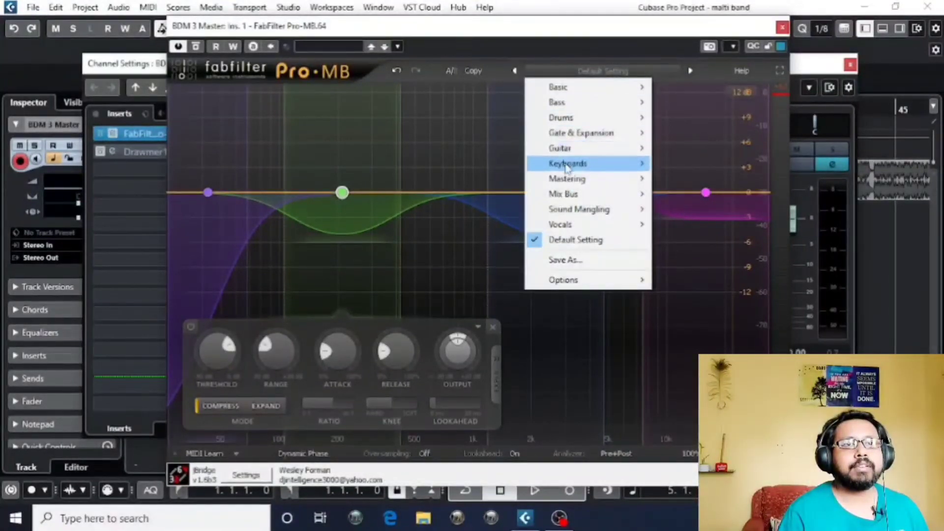
mouse_move(570, 179)
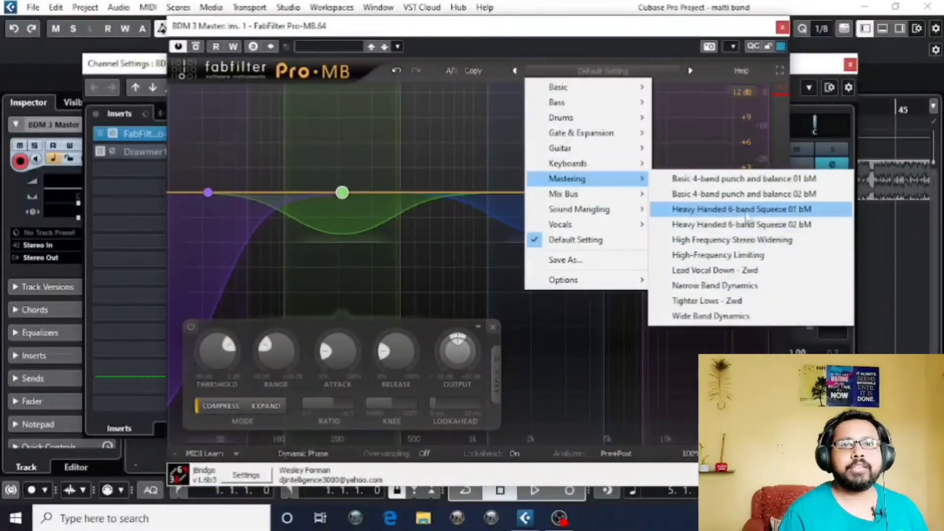
click(767, 209)
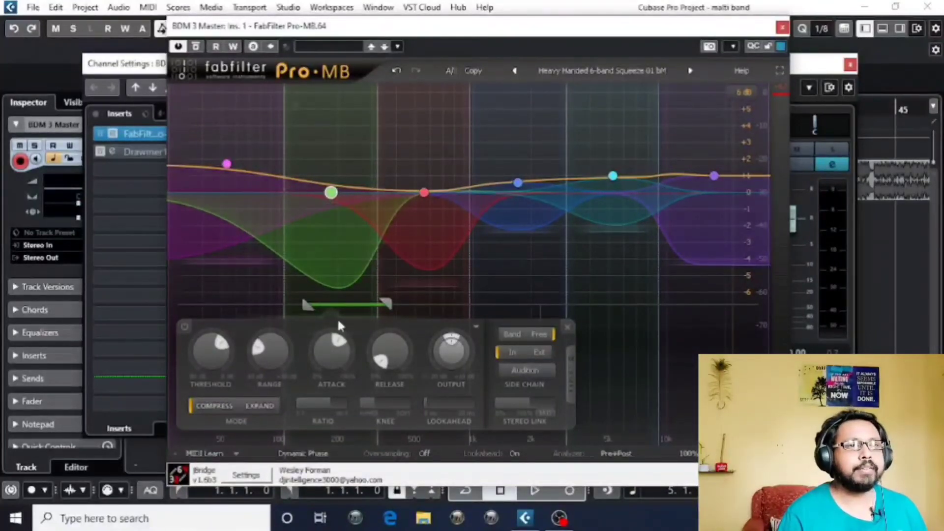
key(space)
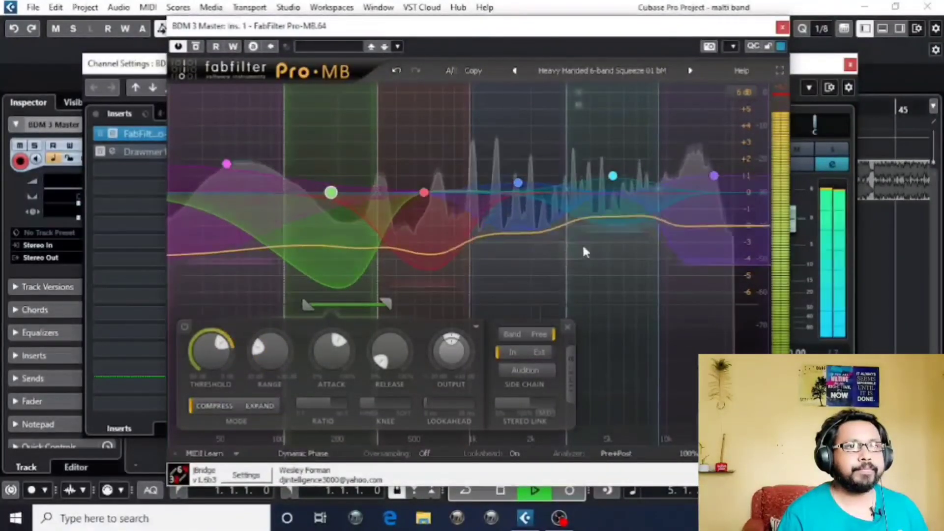
key(space)
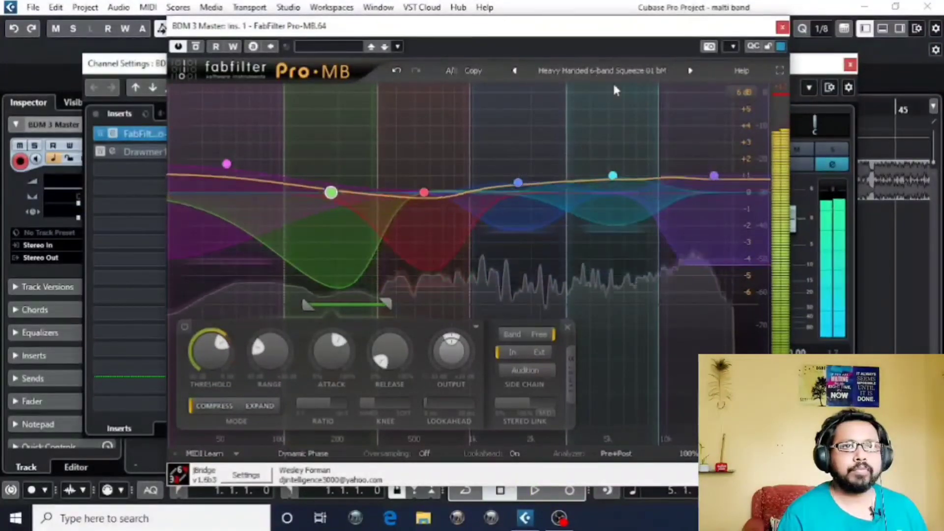
click(515, 70)
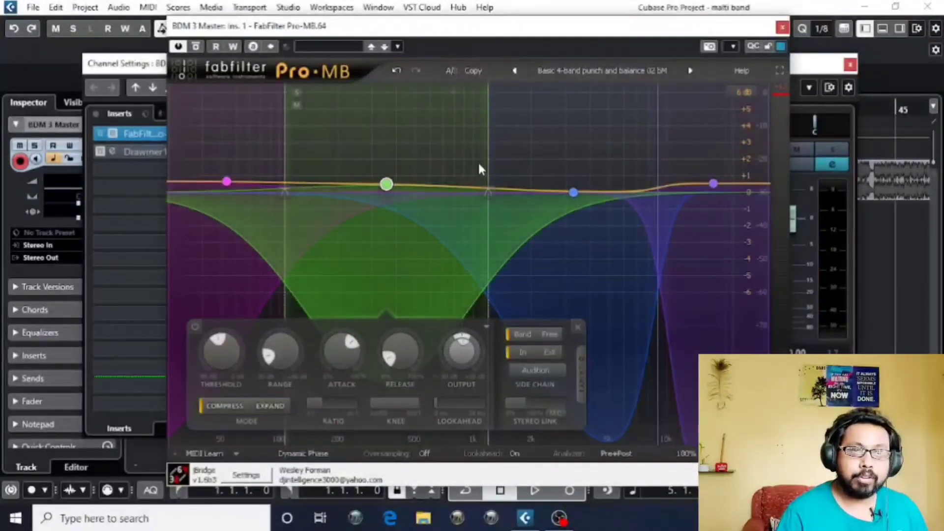
mouse_move(388, 187)
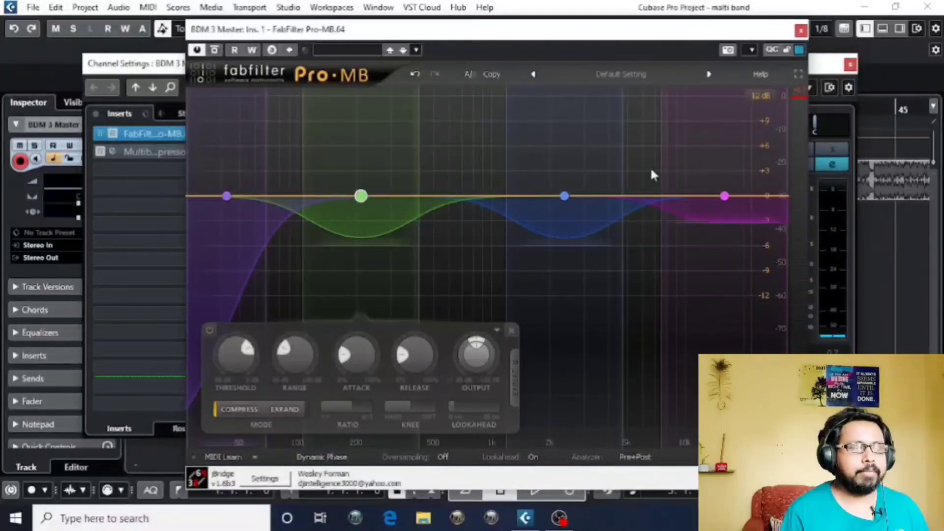
Close the Pro-MB plug-in window to get back to the BDM 3 Master channel settings.
drag(486, 38, 468, 34)
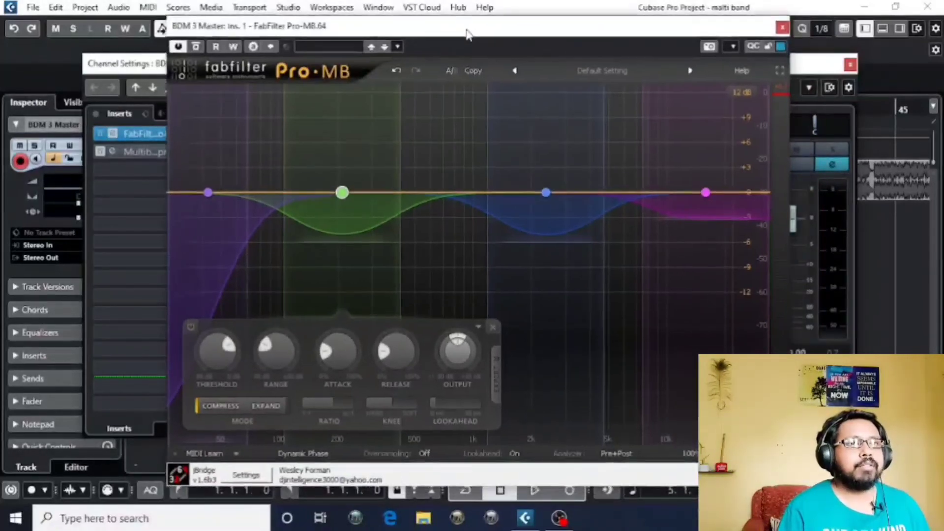
click(784, 27)
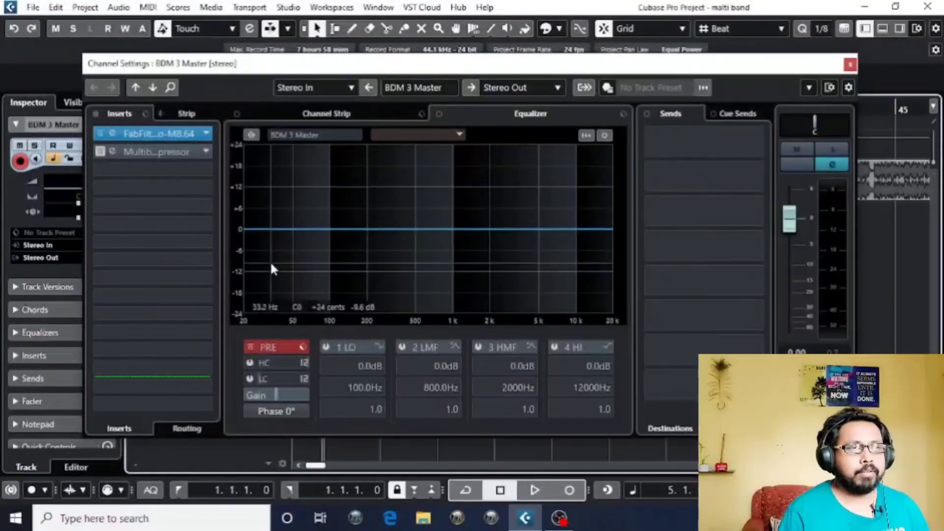